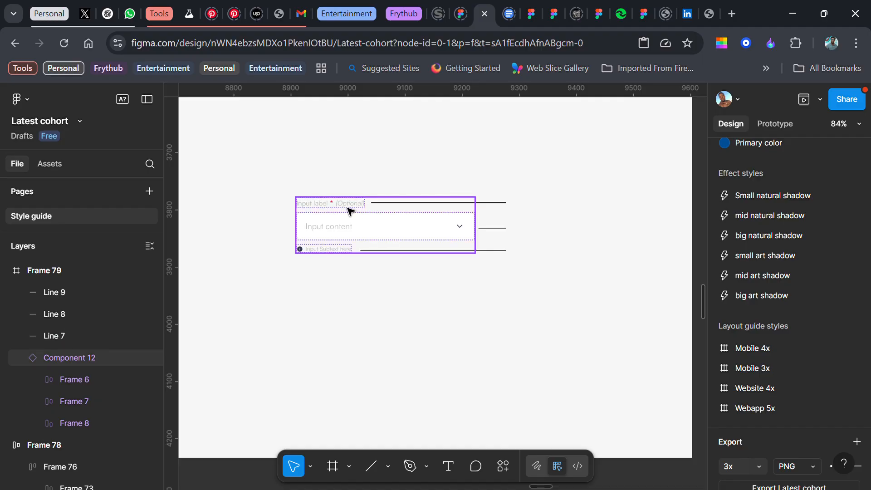
pyautogui.scroll(1, 408, 218)
pyautogui.click(330, 217)
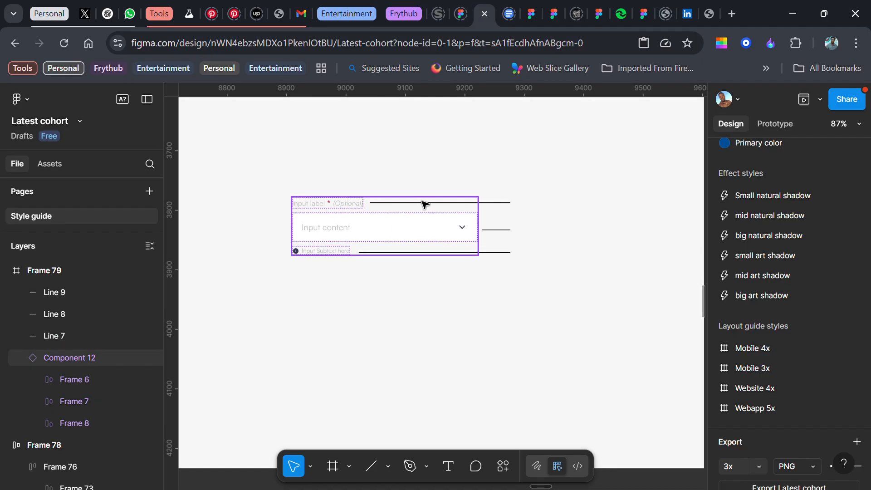
pyautogui.scroll(2, 416, 231)
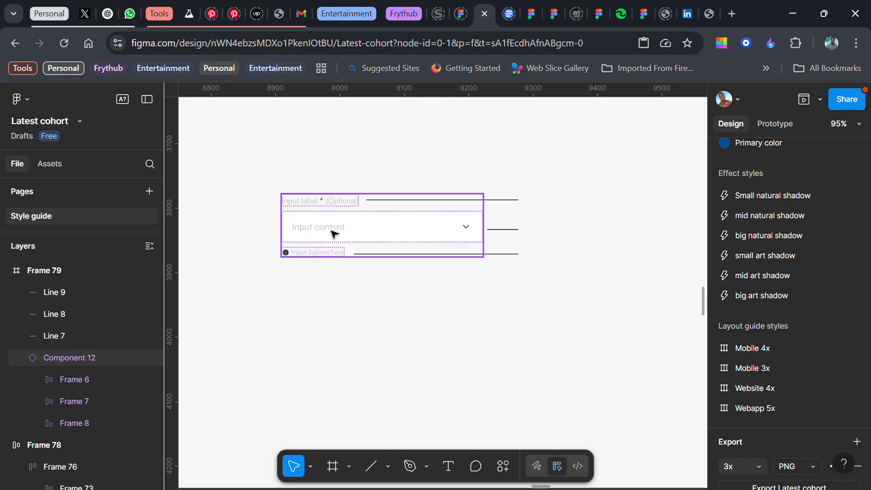
pyautogui.click(559, 155)
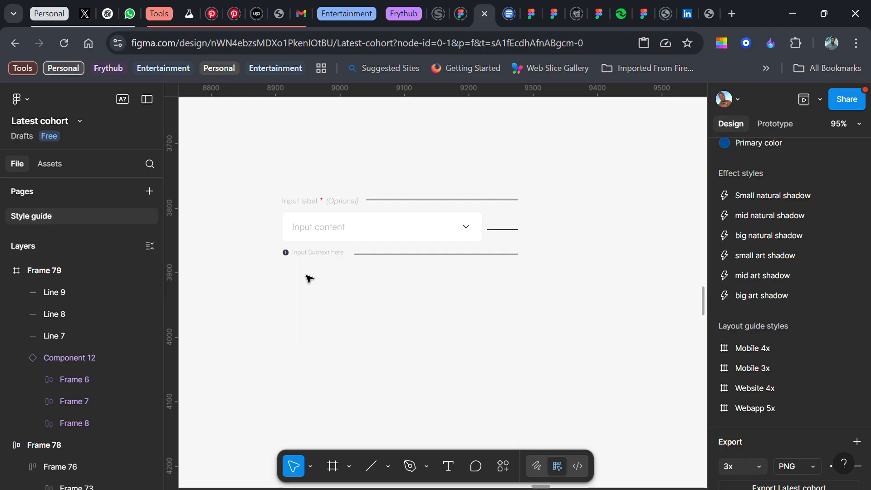
pyautogui.scroll(1, 311, 282)
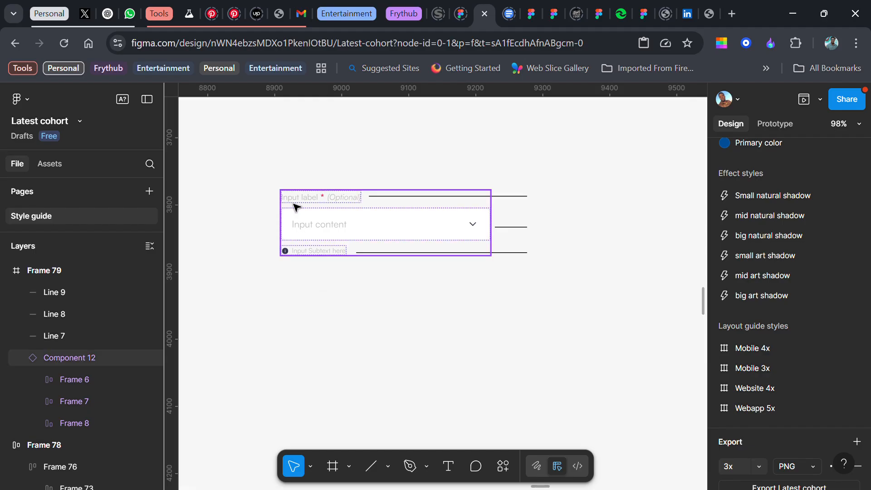
# Add the text "Label text here" on the canvas below the existing input field component
pyautogui.press('t')
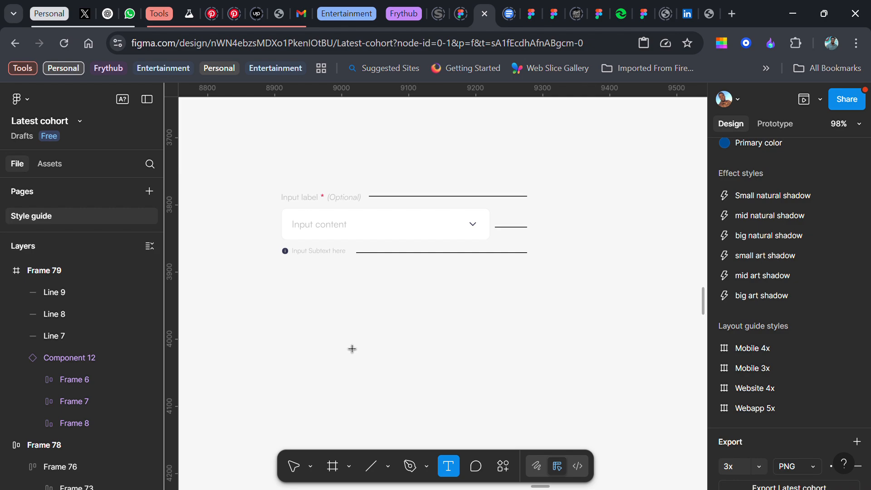
pyautogui.click(330, 312)
pyautogui.write('Label text here')
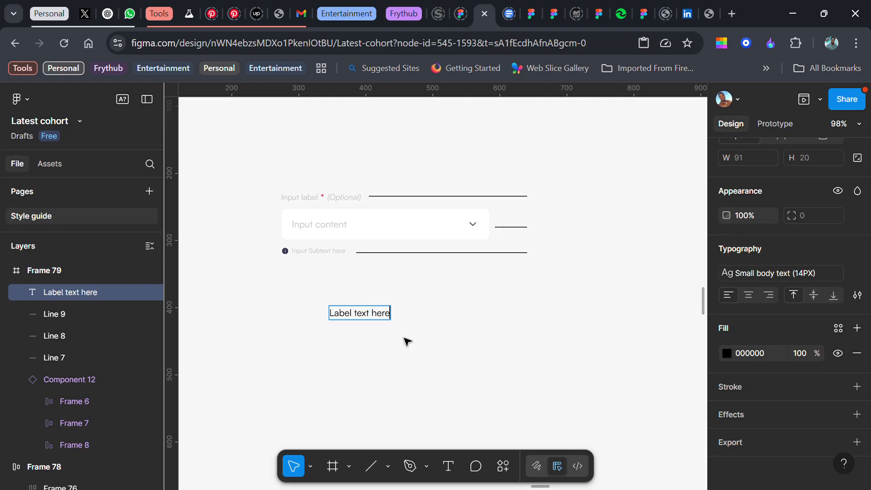
pyautogui.press('Escape')
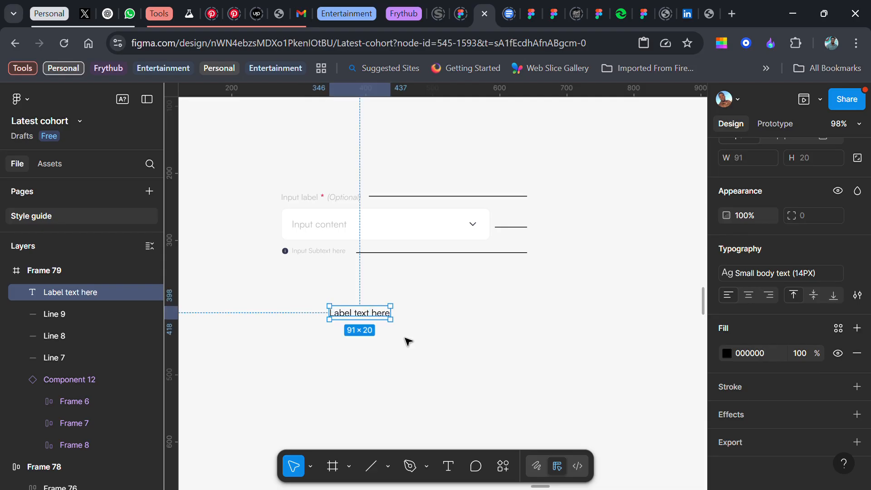
# Duplicate the label text just to its right and change the copy's text to "*"
pyautogui.scroll(1, 392, 340)
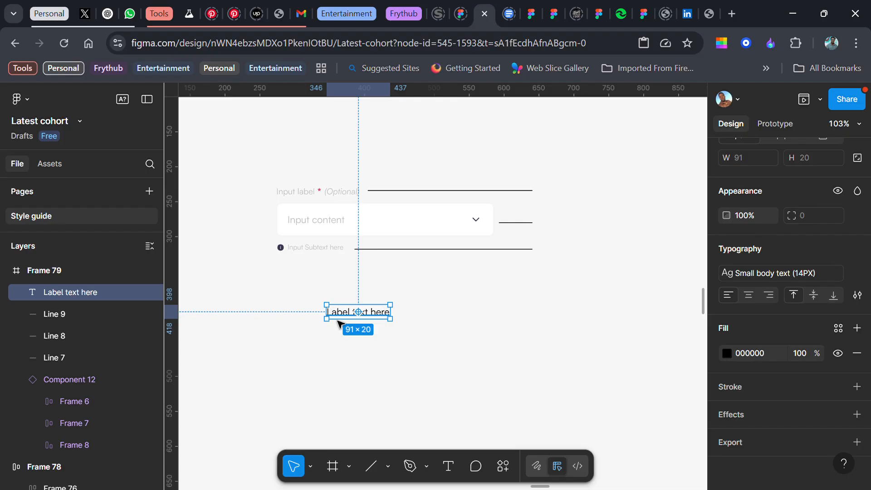
pyautogui.moveTo(341, 316); pyautogui.dragTo(414, 325)
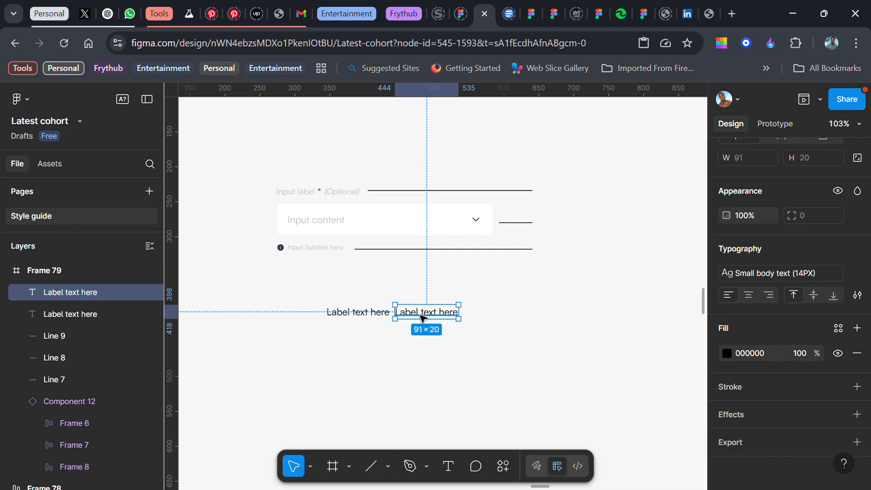
pyautogui.doubleClick(424, 317)
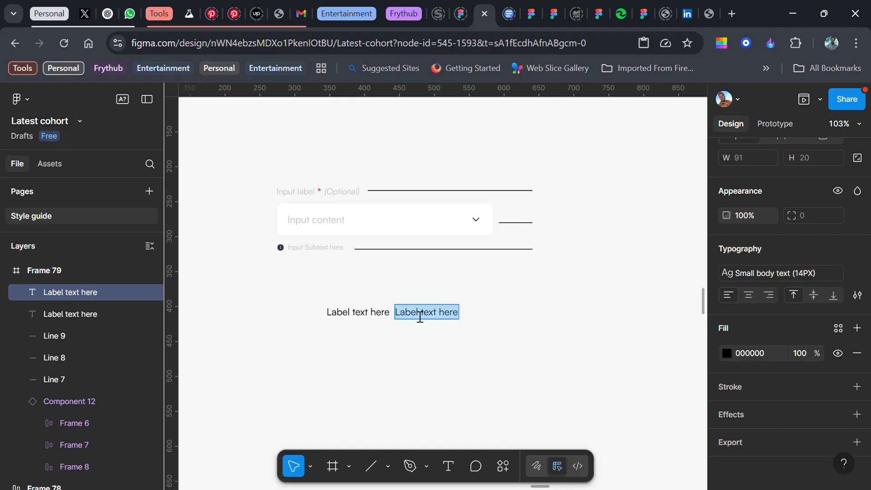
pyautogui.write('*')
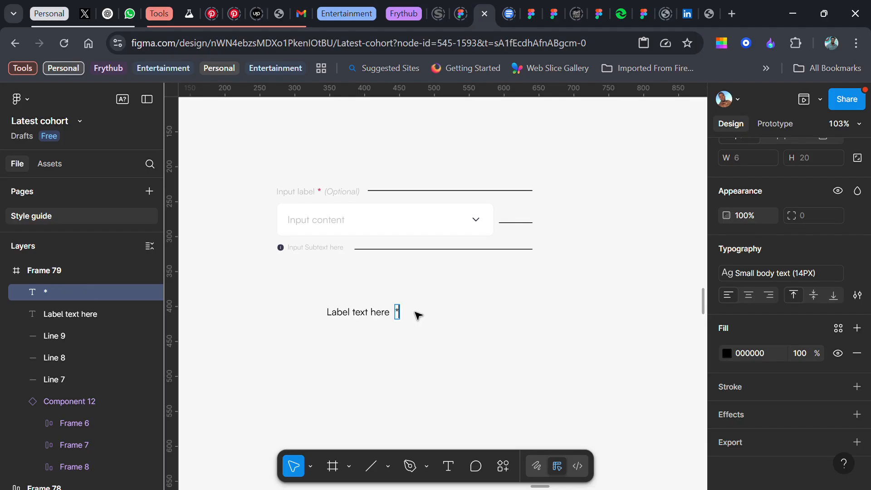
pyautogui.press('Escape')
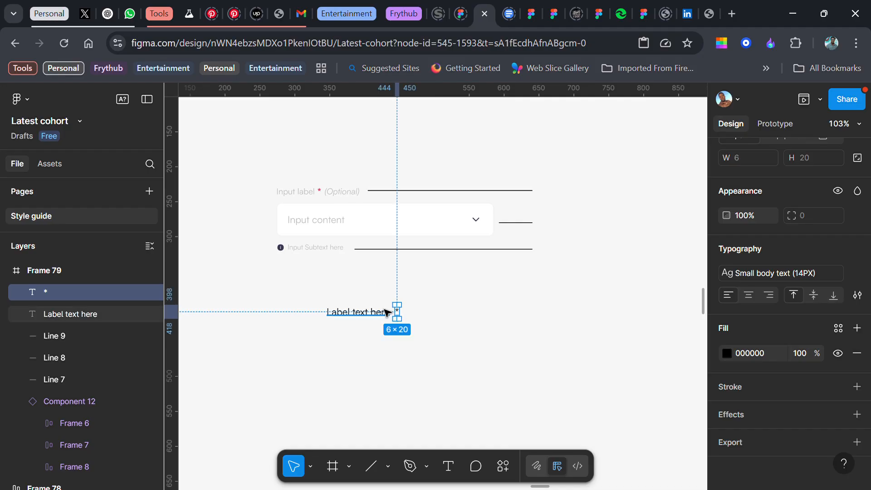
# Apply the Red colour style to the asterisk, detach its text style and set its weight to Bold
pyautogui.click(837, 328)
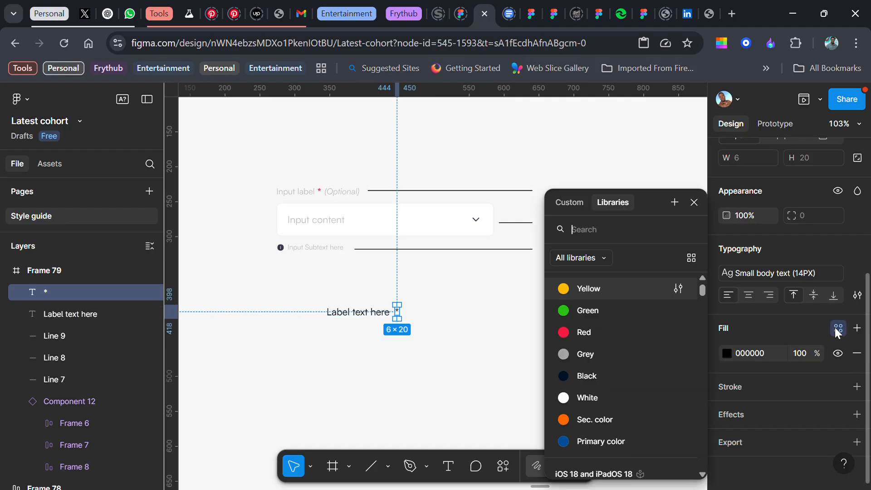
pyautogui.click(603, 332)
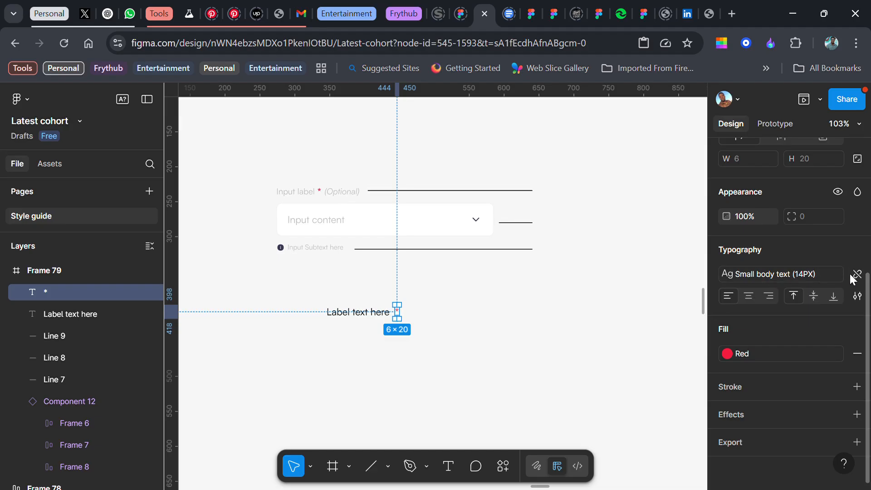
pyautogui.click(849, 274)
pyautogui.click(756, 295)
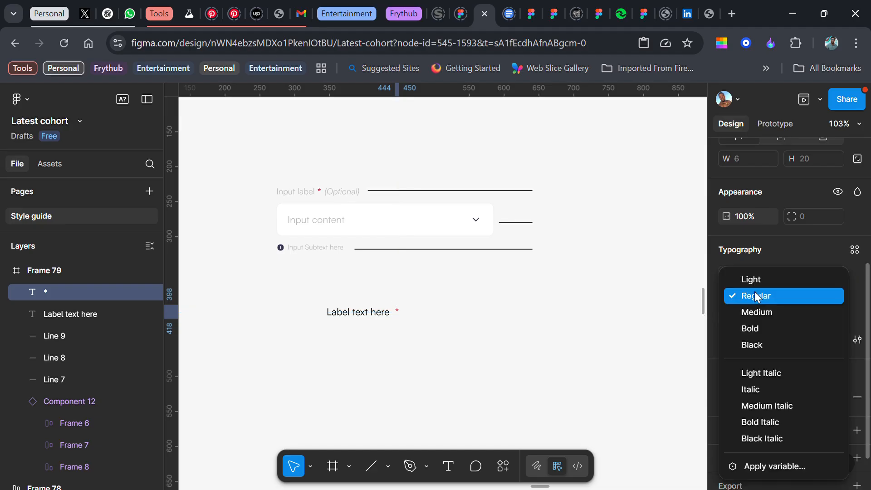
pyautogui.click(748, 327)
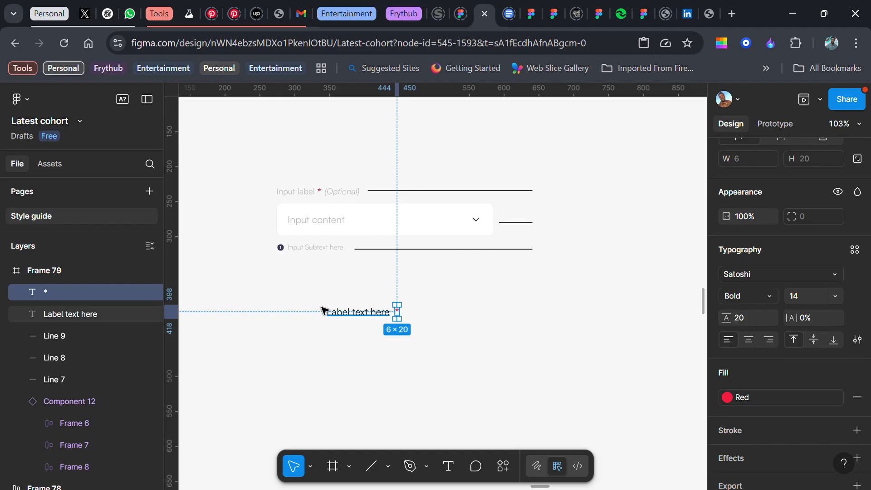
# Copy the label and asterisk to the right, delete the copied asterisk and change the copied label to "(Optional)"
pyautogui.keyDown('shift'); pyautogui.click(357, 317); pyautogui.keyUp('shift')
pyautogui.moveTo(357, 317); pyautogui.dragTo(435, 326)
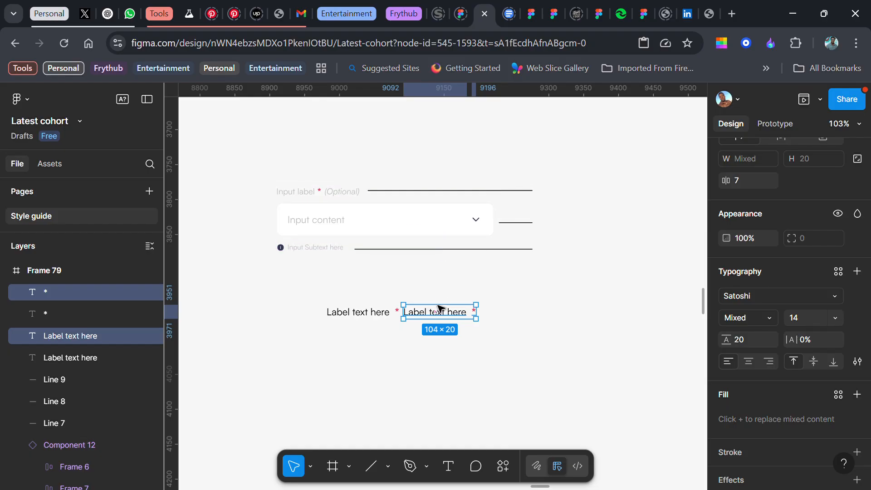
pyautogui.scroll(5, 494, 321)
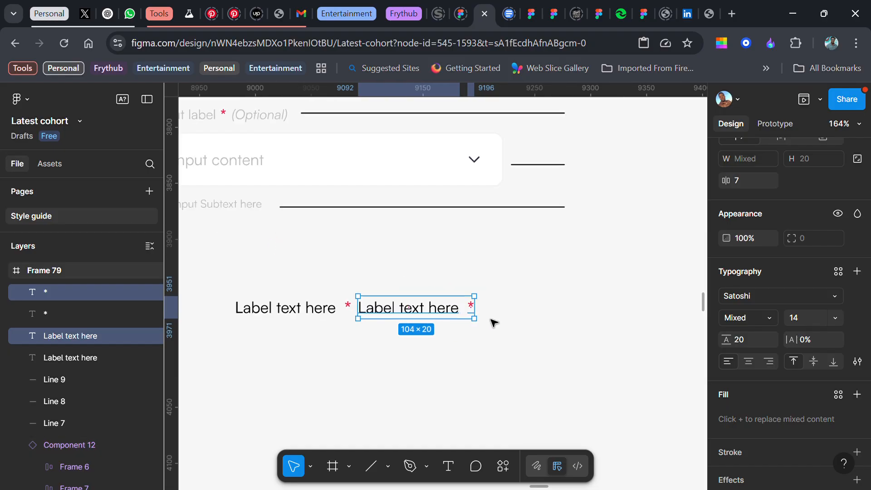
pyautogui.keyDown('shift'); pyautogui.click(467, 302); pyautogui.keyUp('shift')
pyautogui.click(465, 301)
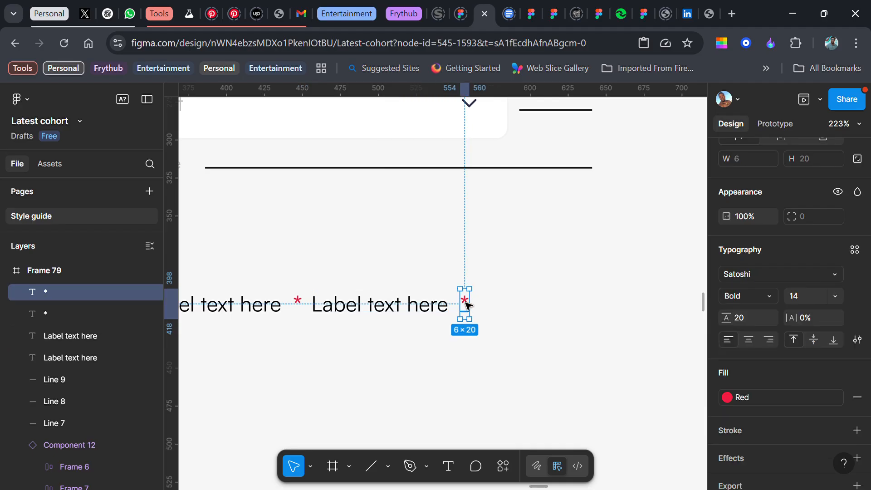
pyautogui.press('Delete')
pyautogui.doubleClick(374, 308)
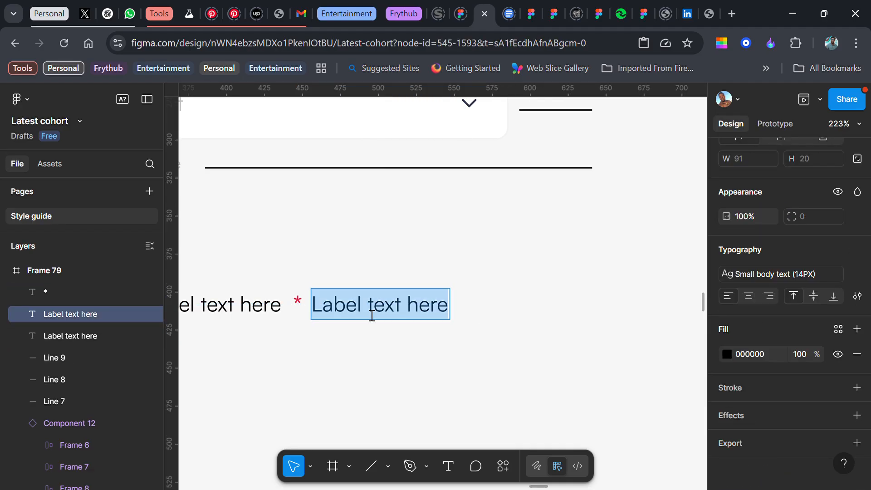
pyautogui.write('(Optional)')
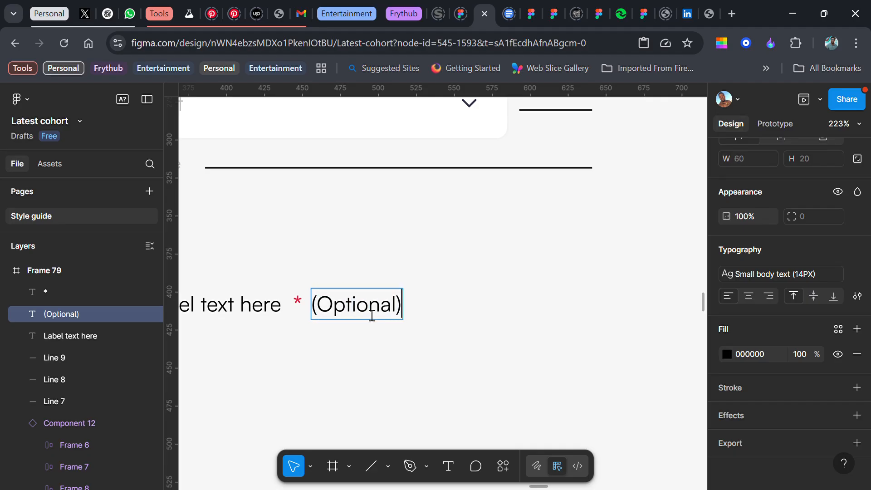
pyautogui.press('Escape')
# Detach the text style from "(Optional)" and set its font style to Italic
pyautogui.scroll(-5, 383, 312)
pyautogui.scroll(-2, 383, 312)
pyautogui.hscroll(-2, 378, 308)
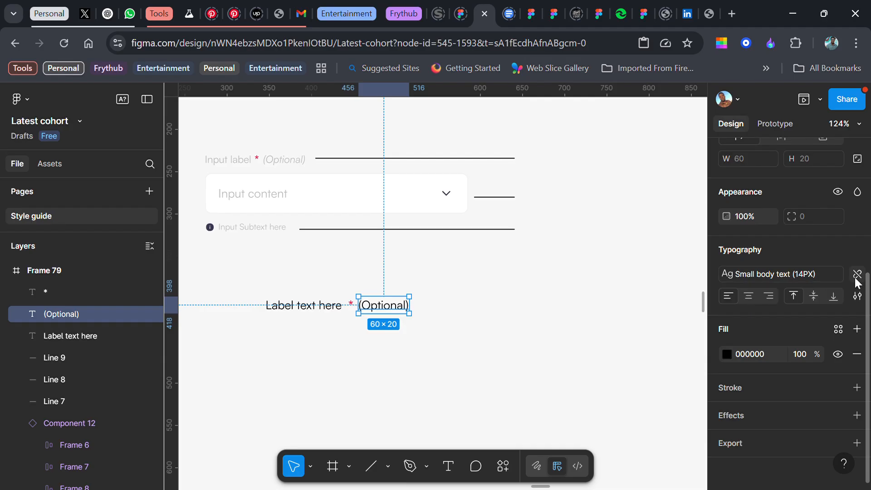
pyautogui.click(855, 275)
pyautogui.click(770, 300)
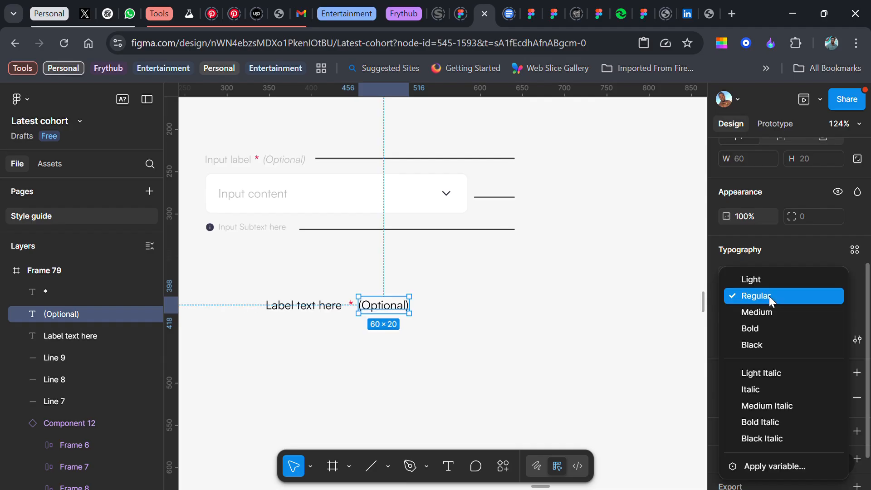
pyautogui.click(750, 387)
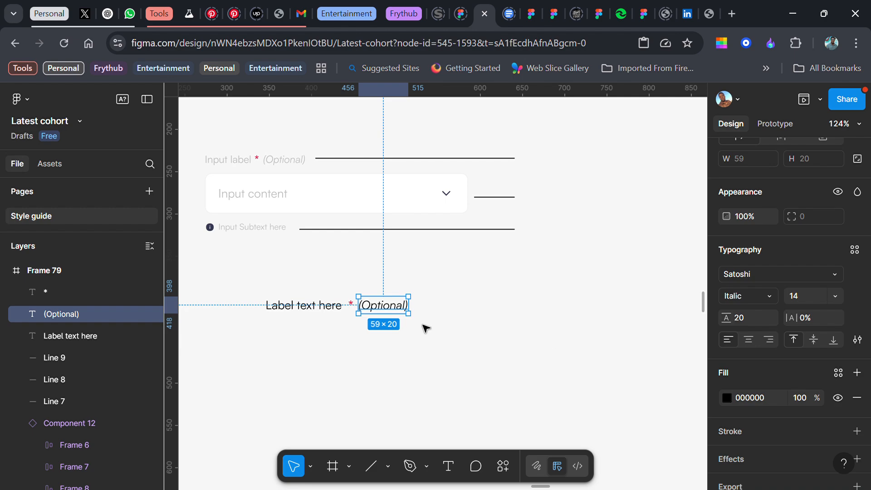
# Set the font size of the label, asterisk and "(Optional)" texts to 12
pyautogui.scroll(-2, 317, 319)
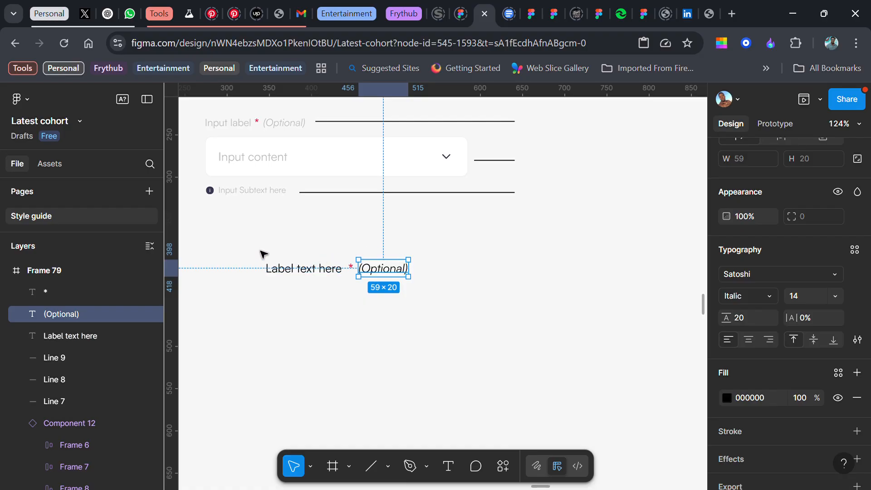
pyautogui.moveTo(256, 246); pyautogui.dragTo(428, 295)
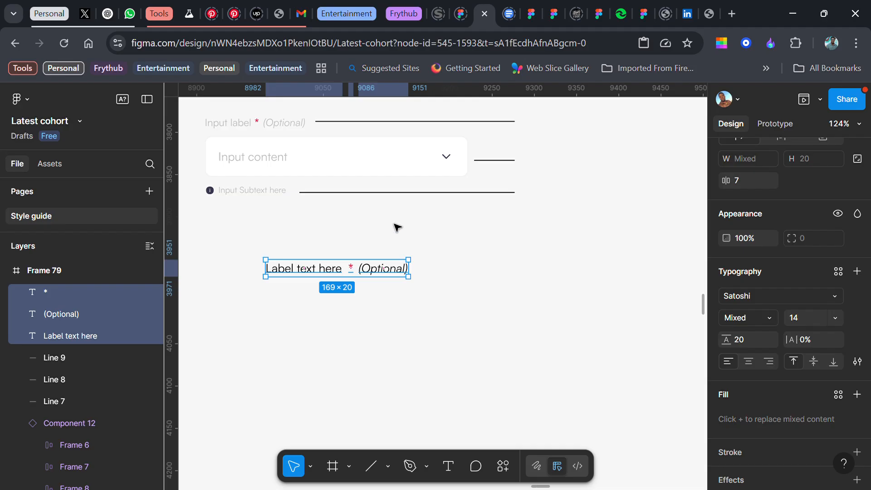
pyautogui.click(835, 314)
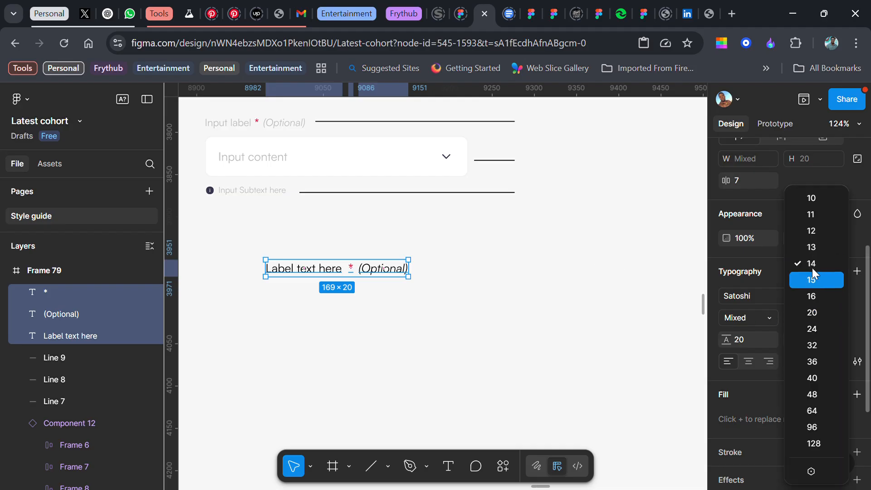
pyautogui.click(809, 236)
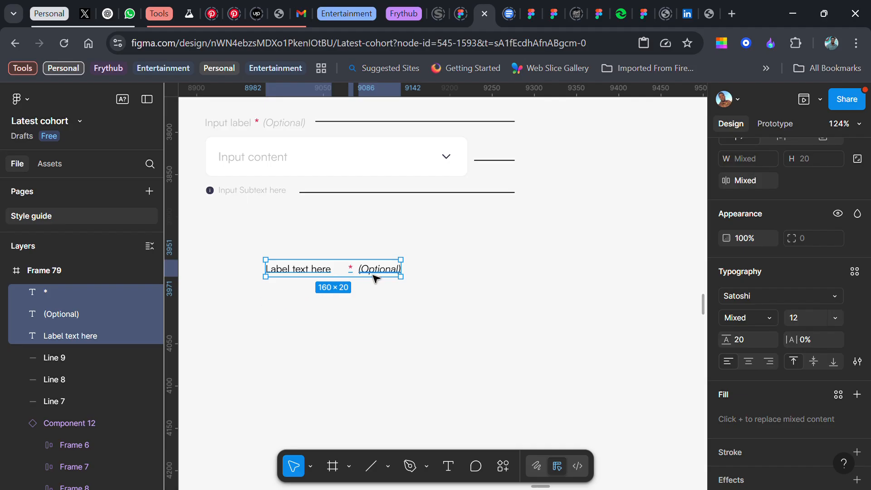
# Wrap the three label texts in a horizontal auto layout with a 4 px gap between items
pyautogui.hotkey('shift', 'a')
pyautogui.click(807, 181)
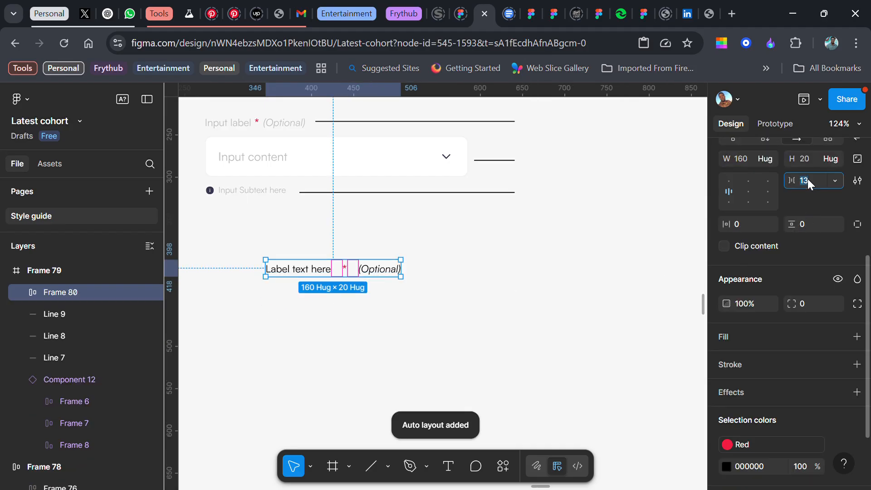
pyautogui.write('4')
pyautogui.press('Return')
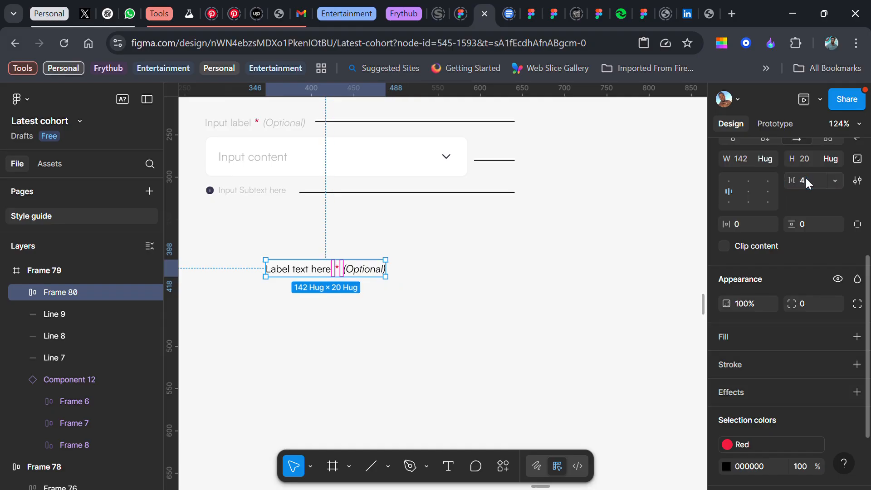
# Apply the Grey colour style to the "(Optional)" text
pyautogui.doubleClick(364, 269)
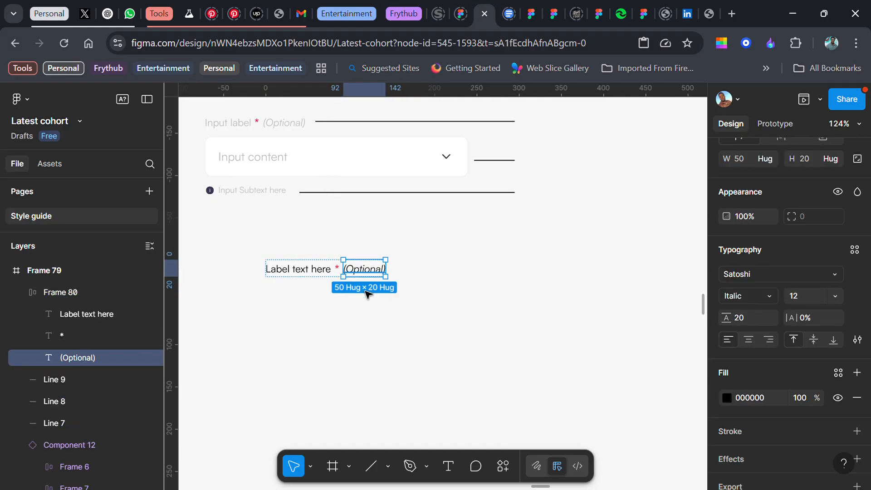
pyautogui.click(838, 371)
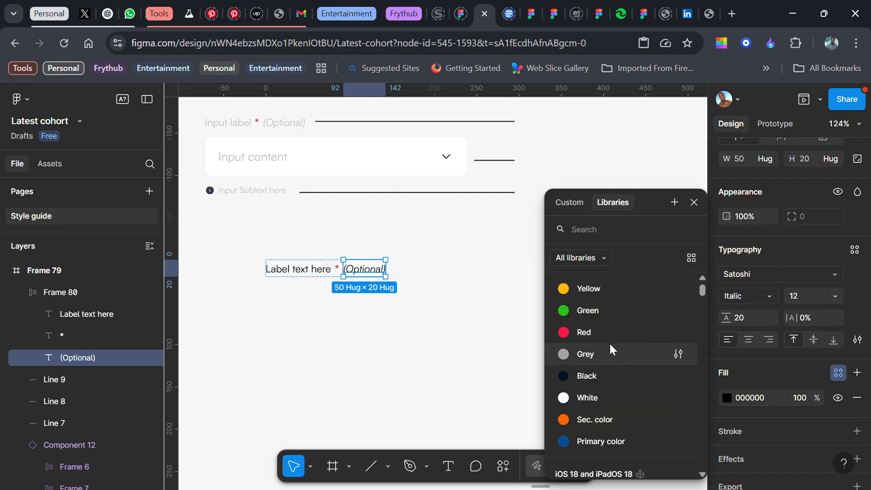
pyautogui.click(595, 353)
pyautogui.click(307, 346)
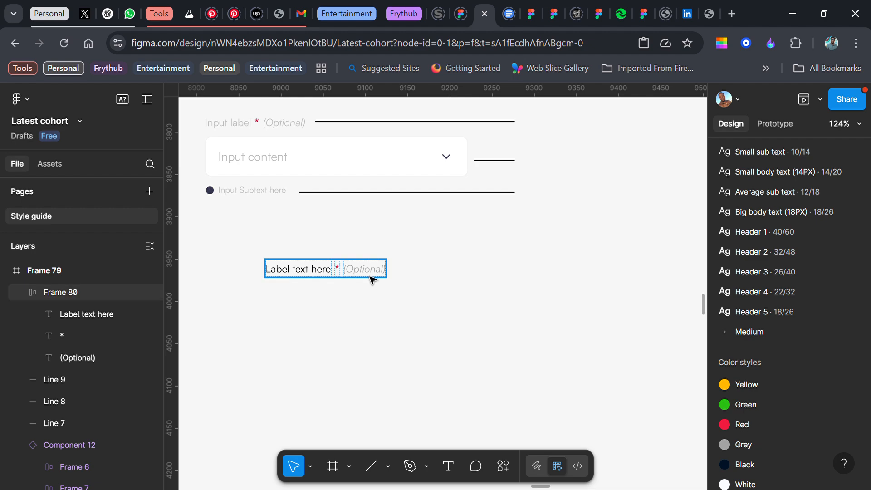
# Place a copy of "Label text here" directly below the label row, outside its auto layout frame
pyautogui.click(262, 194)
pyautogui.click(274, 251)
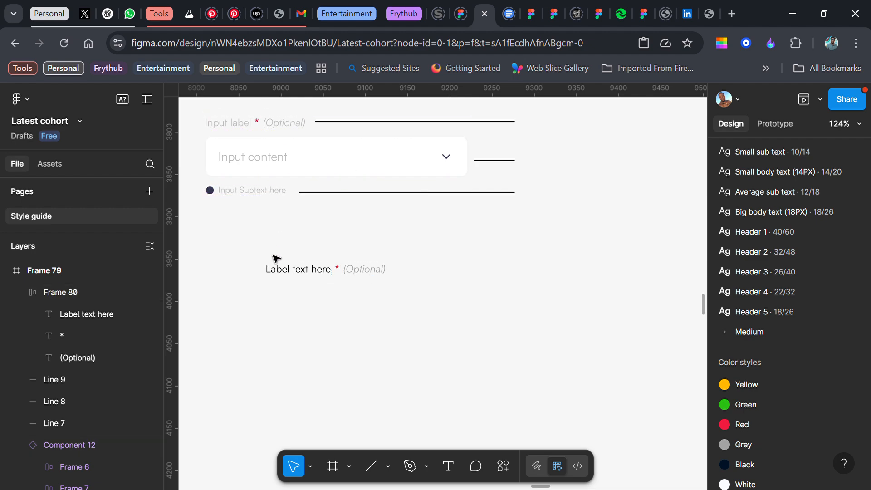
pyautogui.click(283, 274)
pyautogui.moveTo(295, 274); pyautogui.dragTo(292, 308)
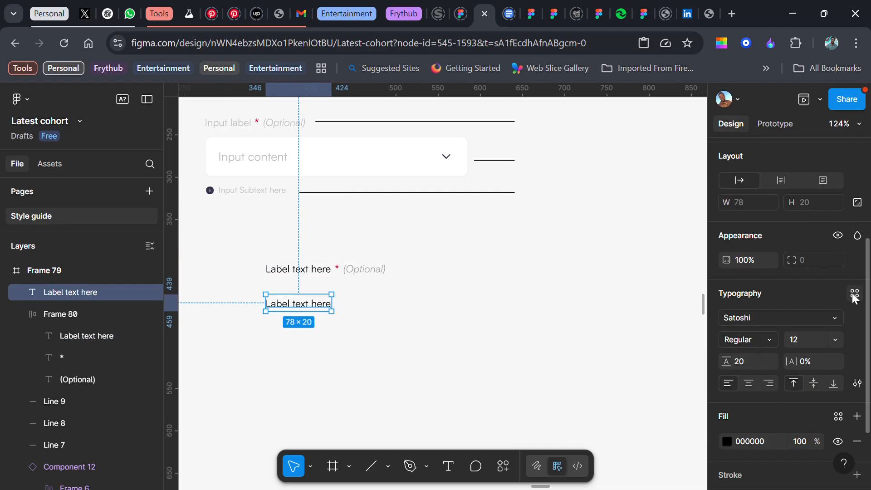
# Set the font size of the lower "Label text here" copy to 14
pyautogui.click(836, 339)
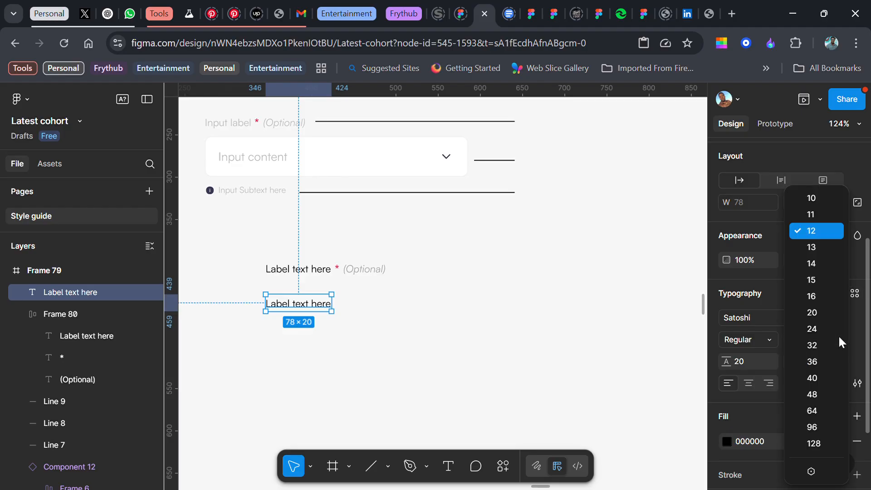
pyautogui.click(813, 263)
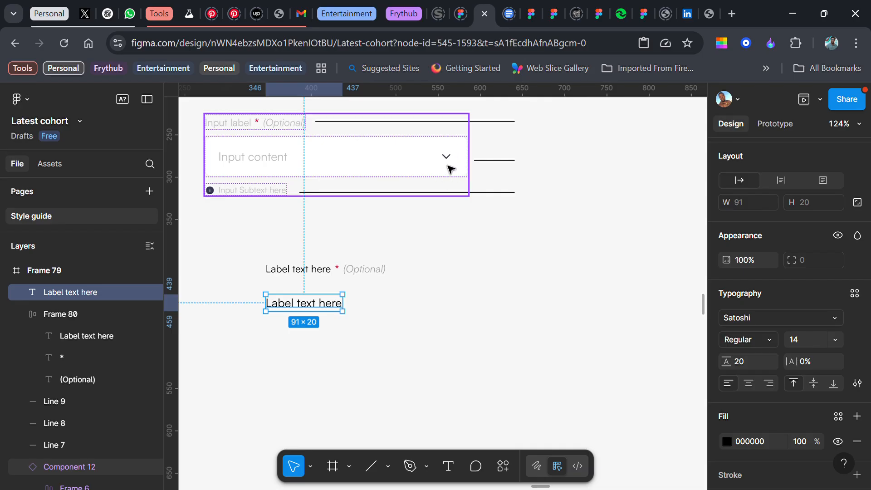
# Search the assets for "arrow" and place the chevron-style "Arrow - Bottom" icon beside the lower "Label text here"
pyautogui.hotkey('alt', '2')
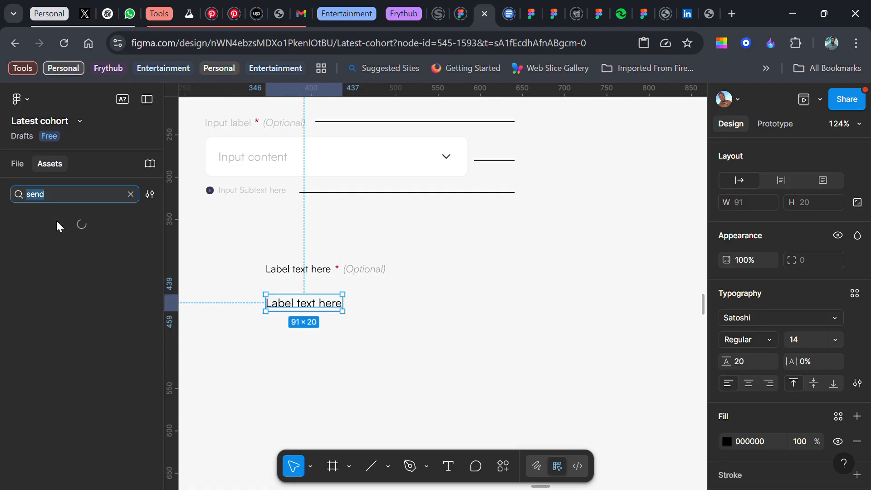
pyautogui.write('arrow')
pyautogui.scroll(-2, 53, 385)
pyautogui.scroll(-5, 54, 395)
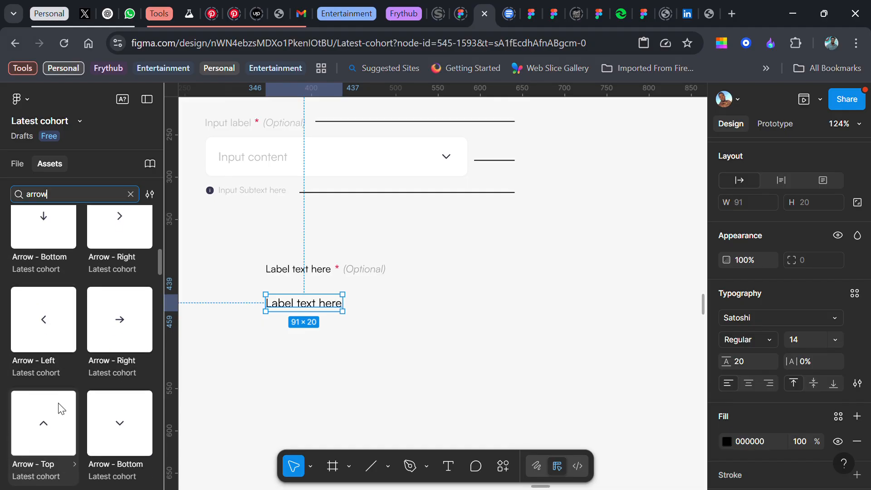
pyautogui.moveTo(118, 421); pyautogui.dragTo(399, 307)
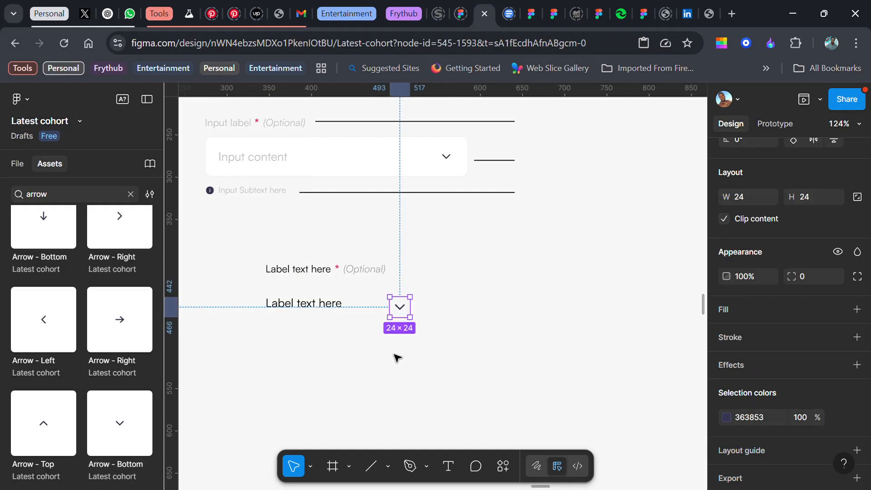
# Scale the down-arrow icon to 20 × 20 to match the line height of the text beside it
pyautogui.click(326, 311)
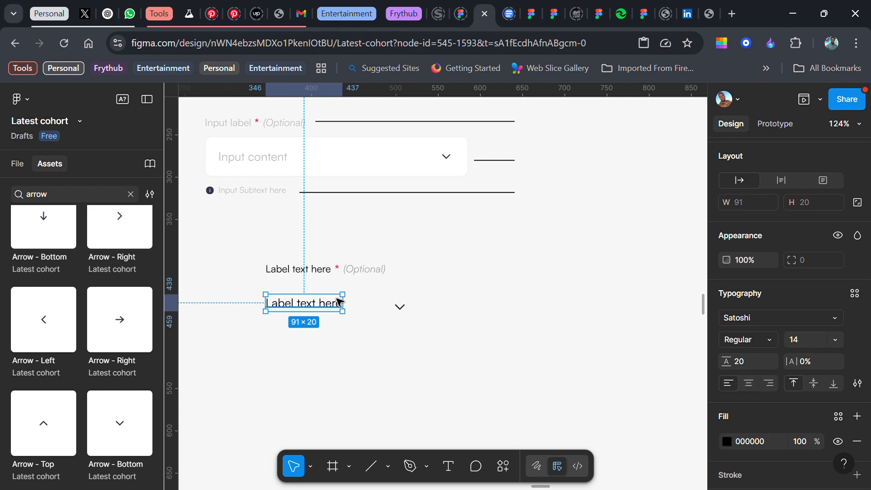
pyautogui.hscroll(-2, 339, 302)
pyautogui.scroll(1, 384, 293)
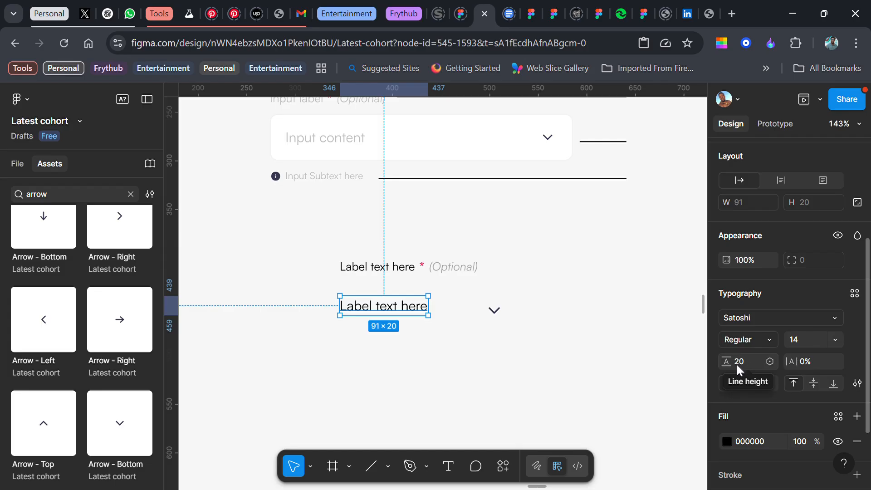
pyautogui.click(500, 314)
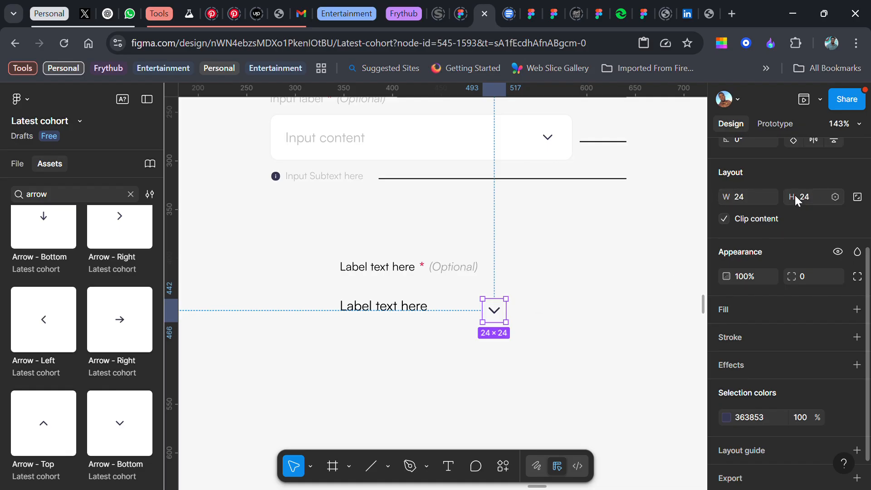
pyautogui.press('k')
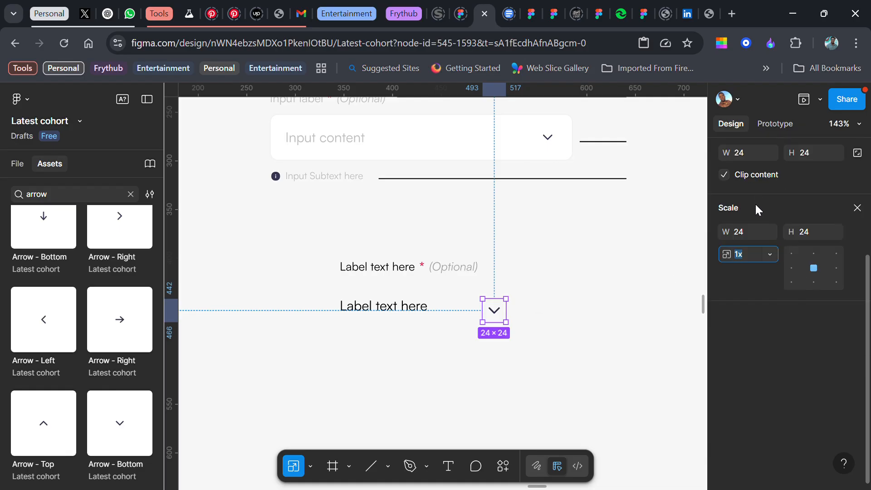
pyautogui.click(747, 235)
pyautogui.write('20')
pyautogui.press('Return')
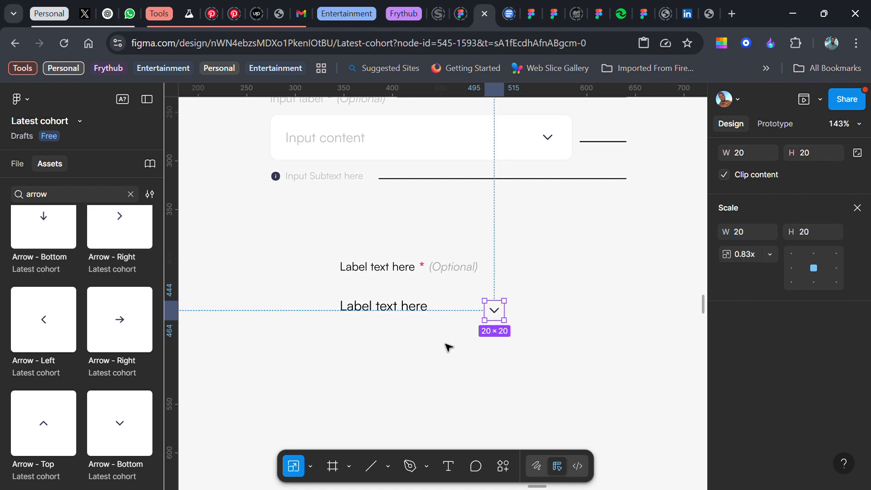
# Wrap the lower label text and the arrow icon in a horizontal auto layout and show the layers again
pyautogui.keyDown('shift'); pyautogui.click(406, 314); pyautogui.keyUp('shift')
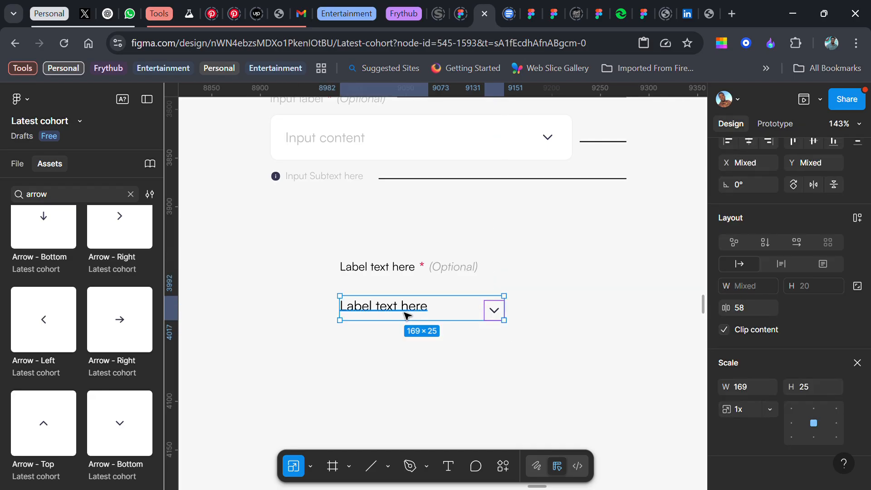
pyautogui.hotkey('shift', 'a')
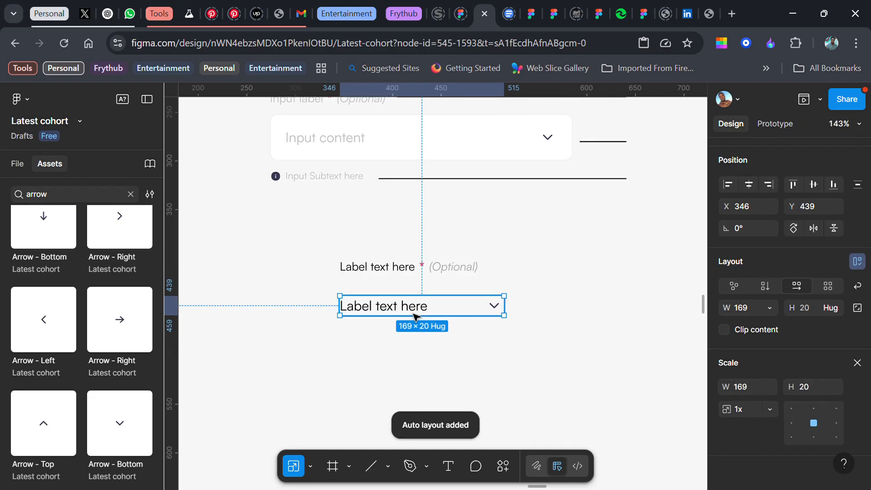
pyautogui.click(311, 467)
pyautogui.click(336, 399)
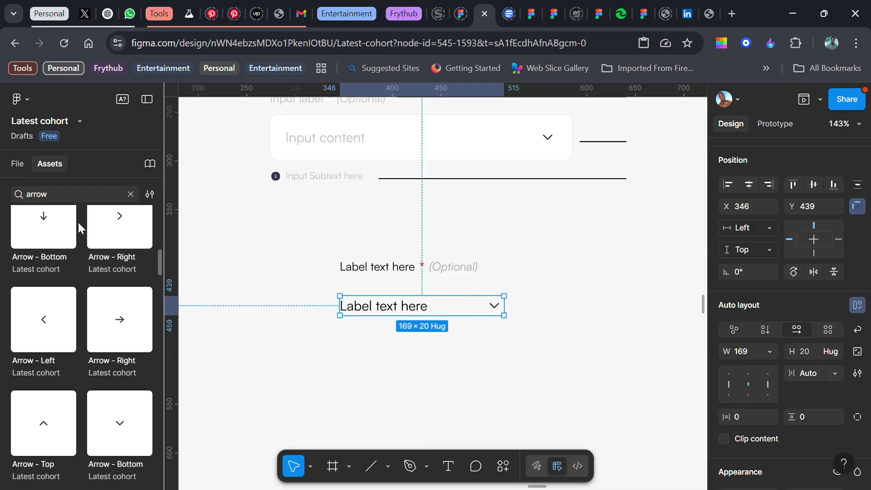
pyautogui.click(18, 164)
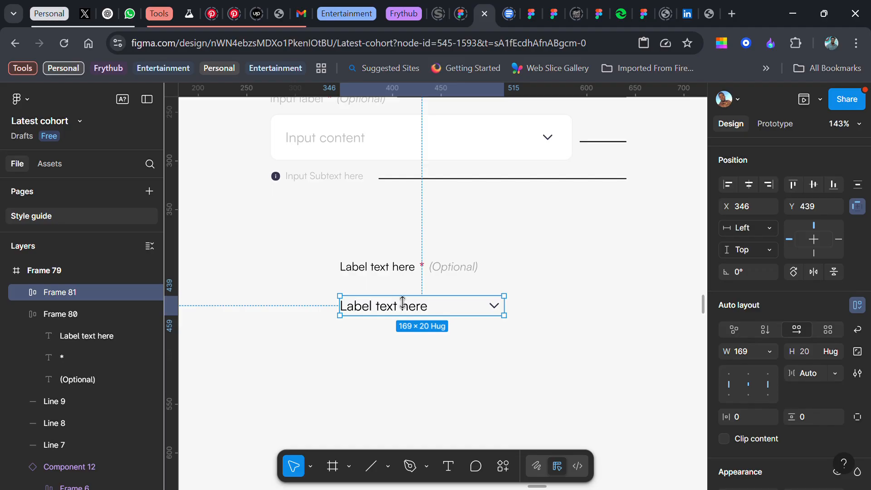
# Resize the text-and-arrow frame to 312 wide and 50 high, and move it up closer to the label row
pyautogui.click(747, 351)
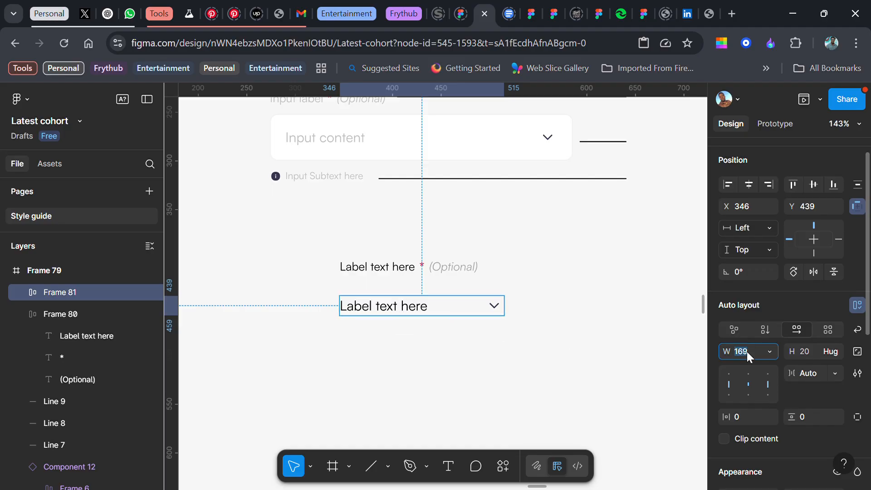
pyautogui.write('312')
pyautogui.press('Return')
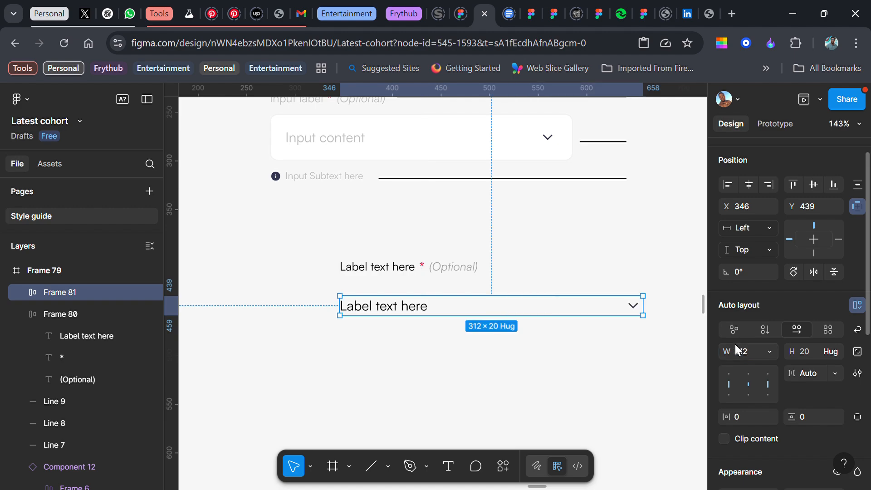
pyautogui.click(810, 352)
pyautogui.write('50')
pyautogui.press('Return')
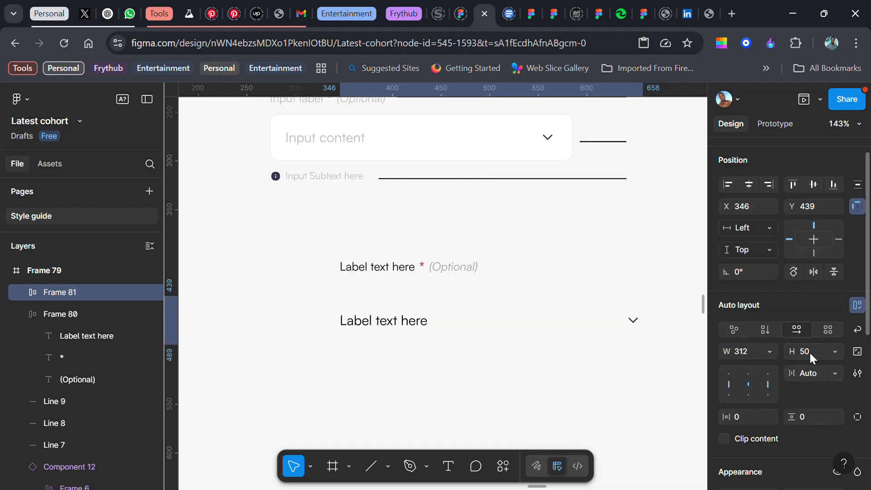
pyautogui.moveTo(412, 327)
pyautogui.mouseDown()
pyautogui.moveTo(419, 323)
pyautogui.moveTo(410, 326)
pyautogui.mouseUp()
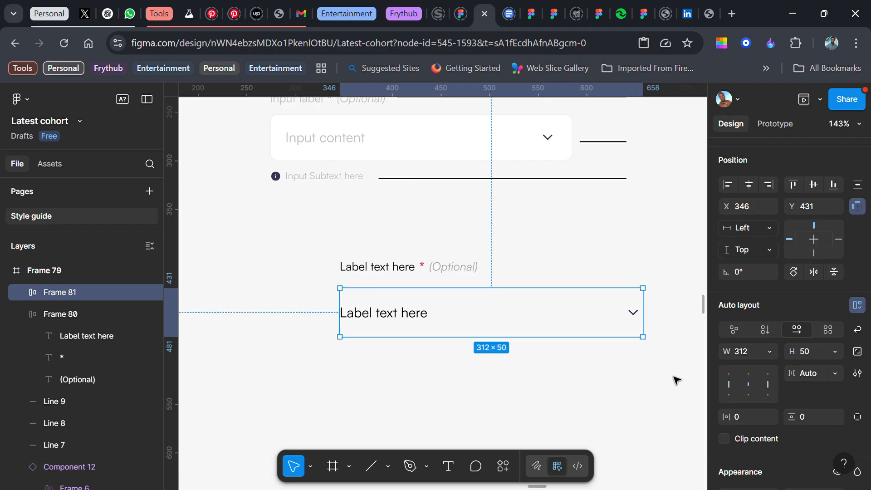
# Give the input field frame a white FFFFFF fill and a stroke in the Grey colour style
pyautogui.scroll(-5, 771, 355)
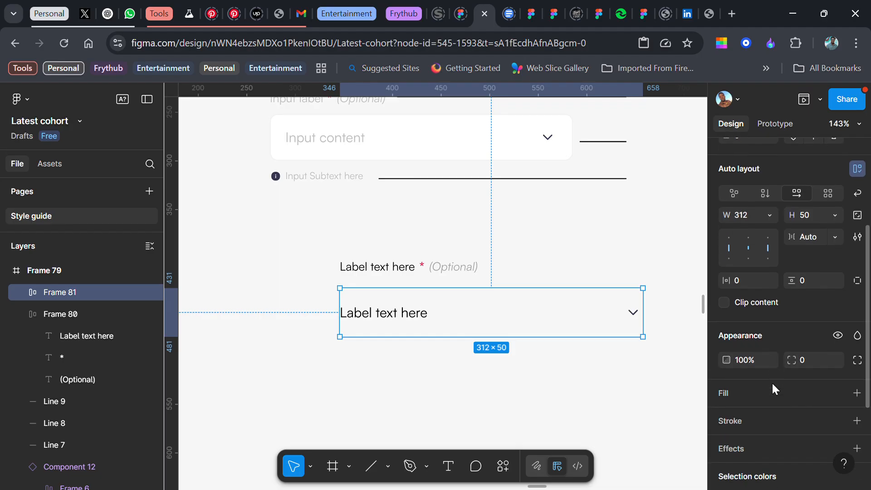
pyautogui.click(858, 393)
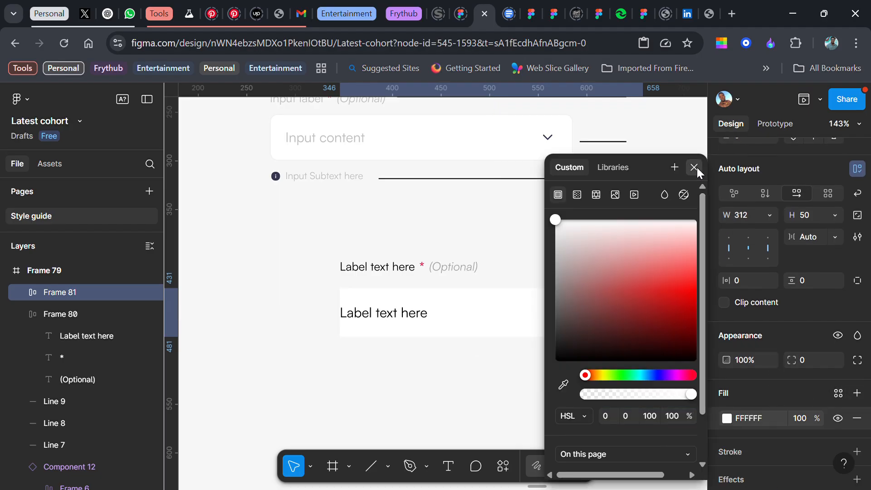
pyautogui.click(695, 167)
pyautogui.scroll(-3, 777, 398)
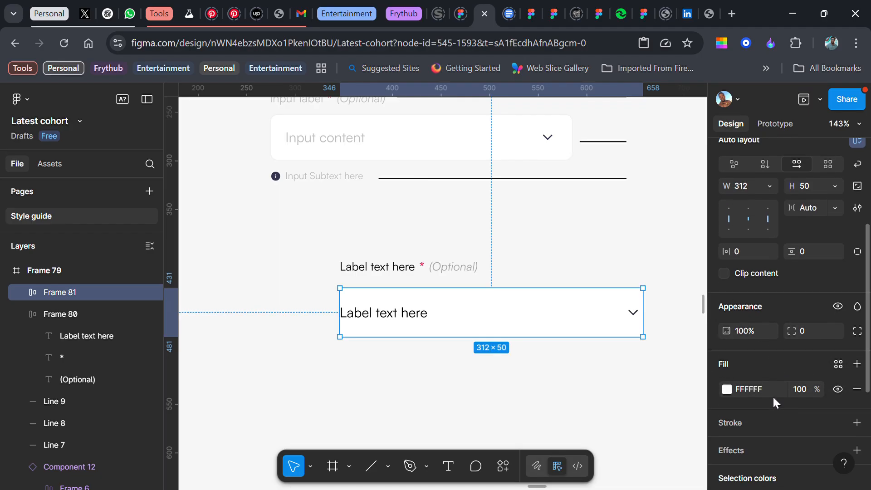
pyautogui.click(838, 384)
pyautogui.click(577, 355)
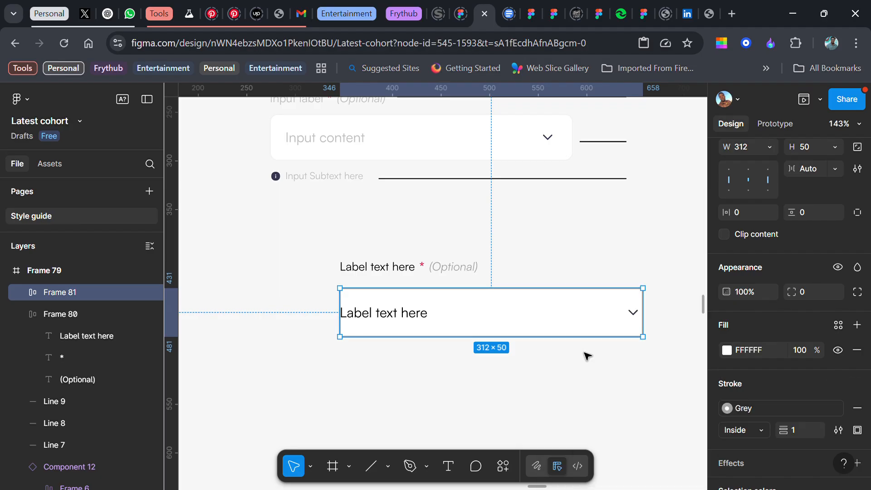
# Set the corner radius of the input field frame to 10
pyautogui.click(804, 291)
pyautogui.write('10')
pyautogui.press('Return')
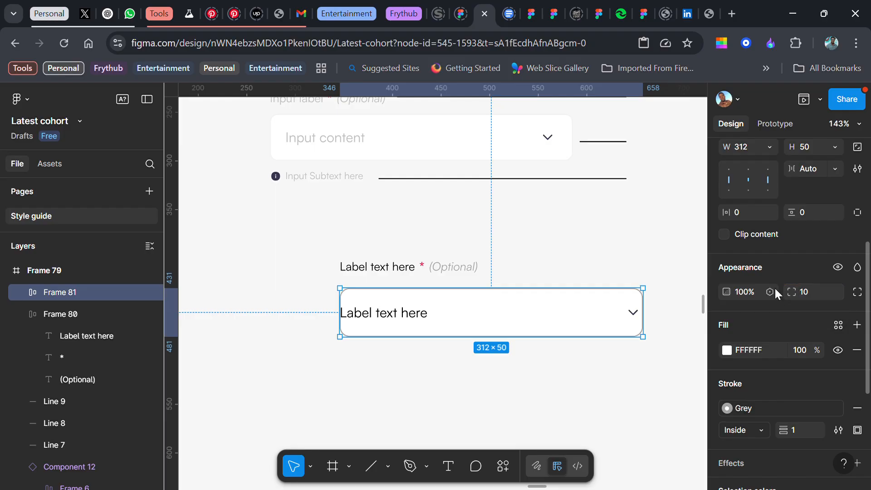
# Detach the Grey style from the input field's stroke and set the stroke opacity to 30%
pyautogui.click(843, 407)
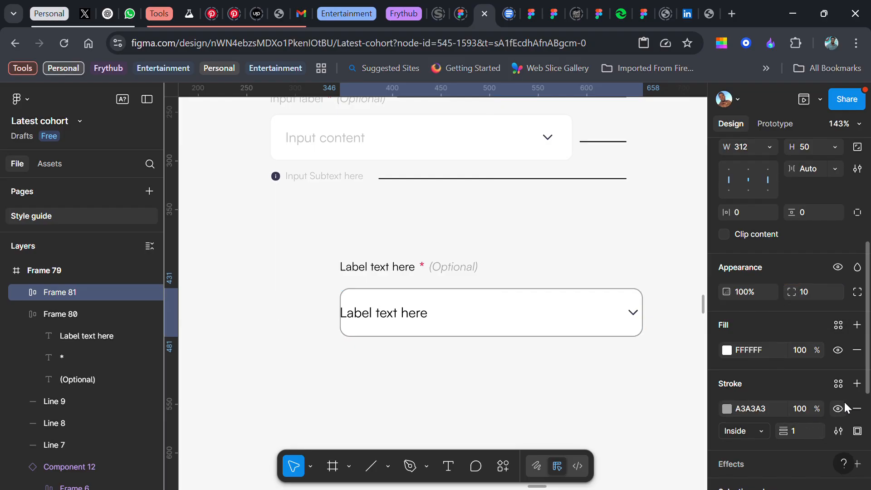
pyautogui.click(807, 410)
pyautogui.write('30')
pyautogui.press('Return')
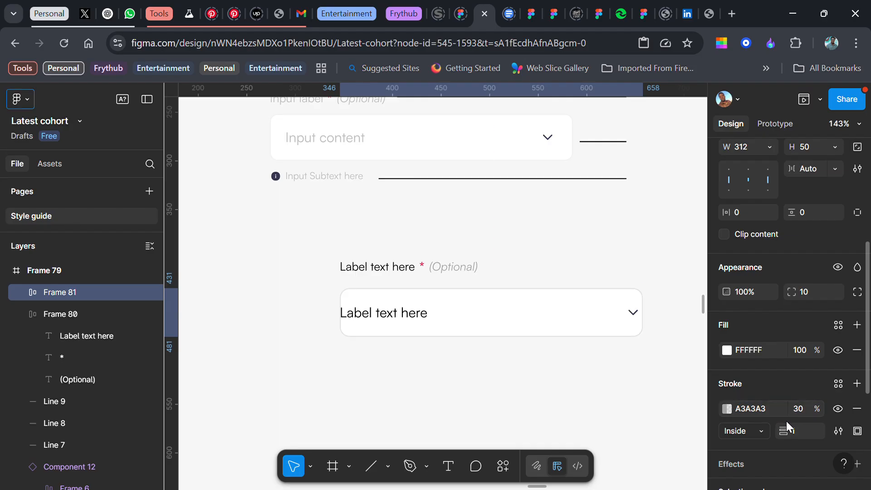
# Set the input field's stroke weight to 0.5 and its horizontal padding to 12
pyautogui.click(801, 431)
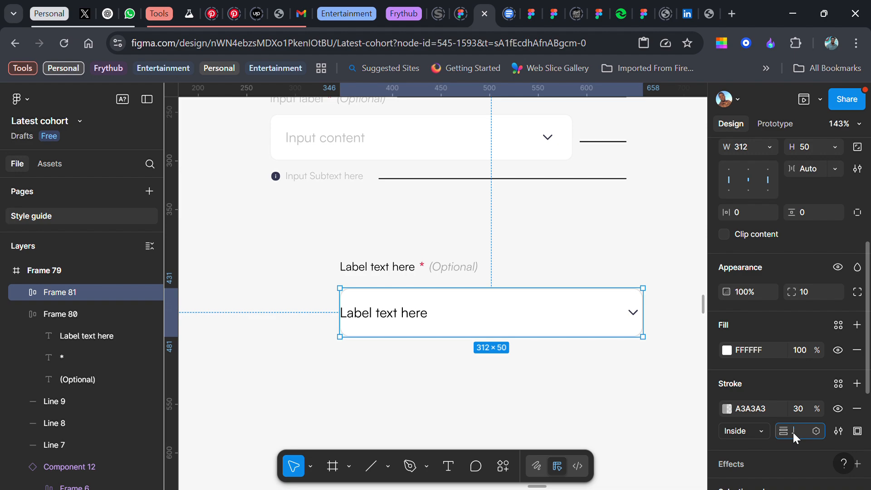
pyautogui.write('0.5')
pyautogui.press('Return')
pyautogui.click(746, 212)
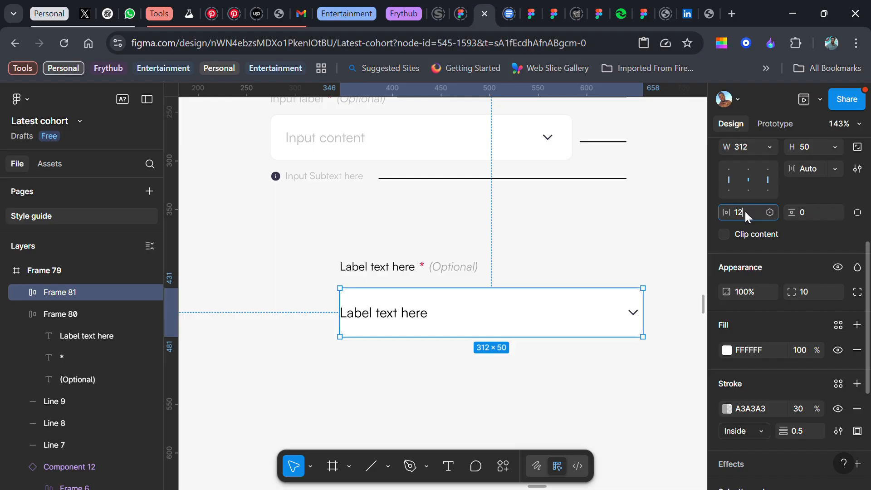
pyautogui.press('Return')
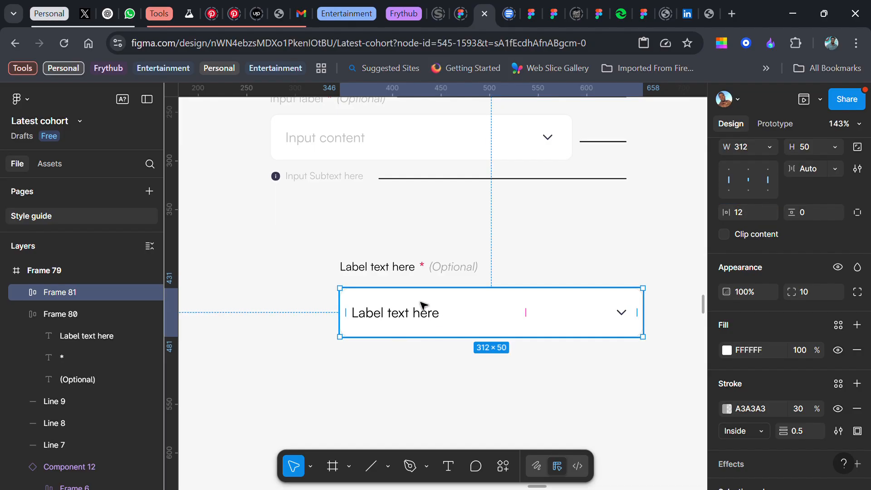
# Duplicate the label row below the input field and change the copy's label to "Sub text"
pyautogui.click(423, 269)
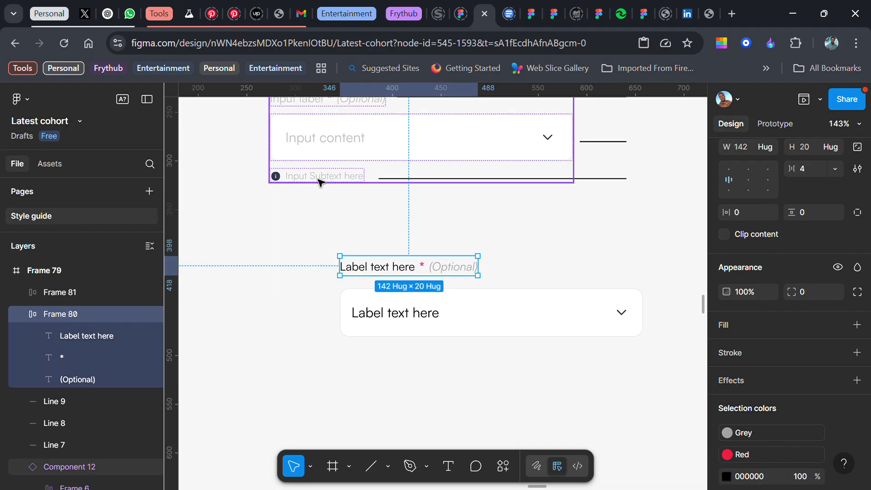
pyautogui.moveTo(364, 267); pyautogui.dragTo(364, 362)
pyautogui.doubleClick(371, 368)
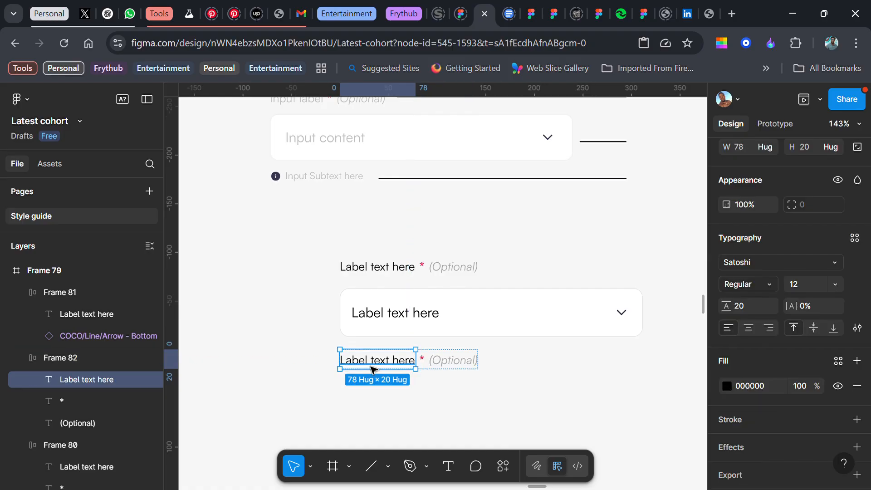
pyautogui.doubleClick(372, 372)
pyautogui.write('Sub text')
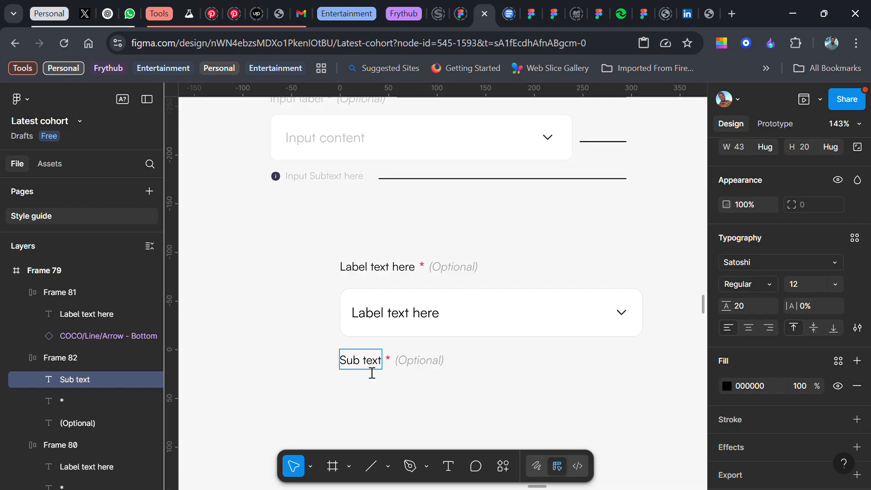
pyautogui.press('Escape')
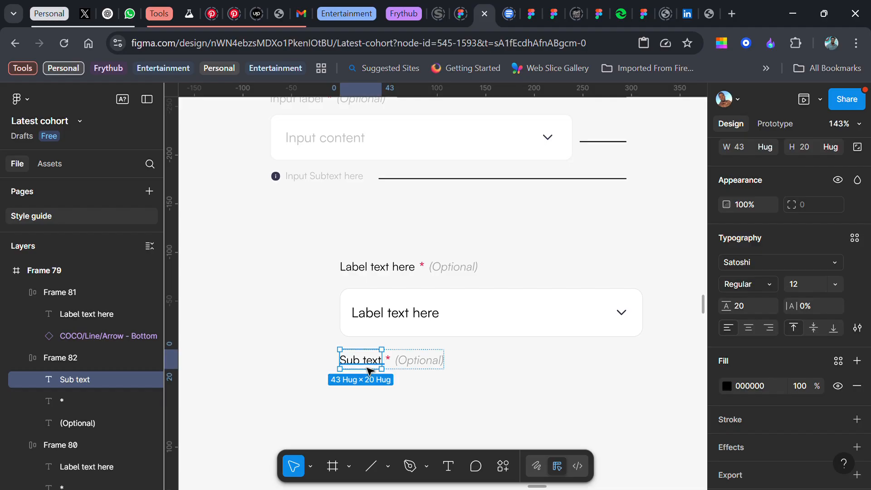
# Delete the asterisk and "(Optional)" texts from the "Sub text" row
pyautogui.click(389, 361)
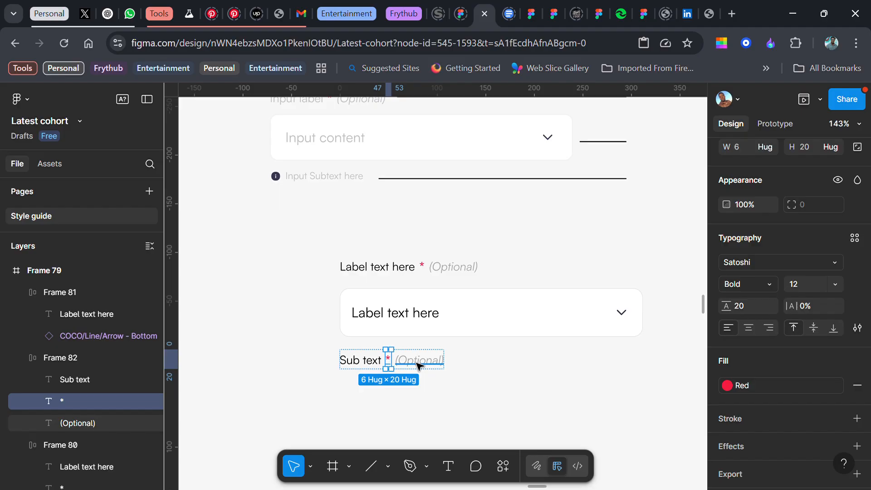
pyautogui.keyDown('shift'); pyautogui.click(416, 363); pyautogui.keyUp('shift')
pyautogui.press('Delete')
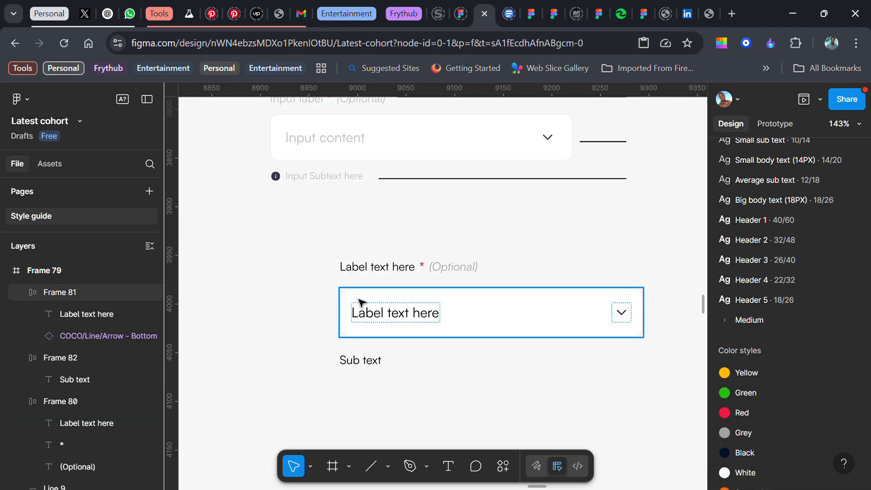
# Find the filled Info icon in the assets by searching "info" and place it beside the "Sub text" row
pyautogui.click(48, 164)
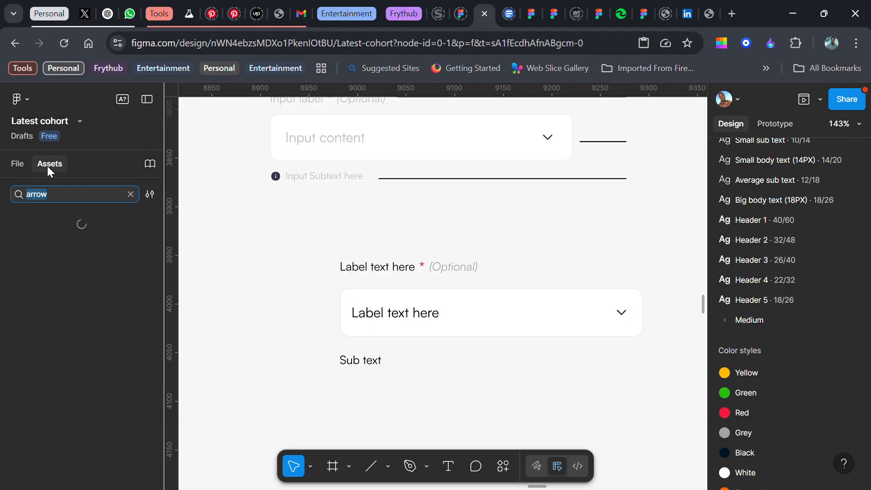
pyautogui.write('info')
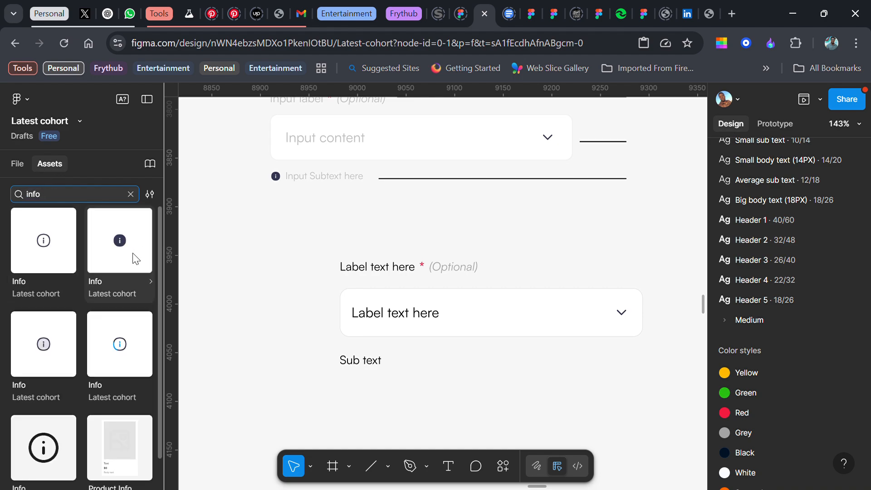
pyautogui.moveTo(125, 242); pyautogui.dragTo(330, 374)
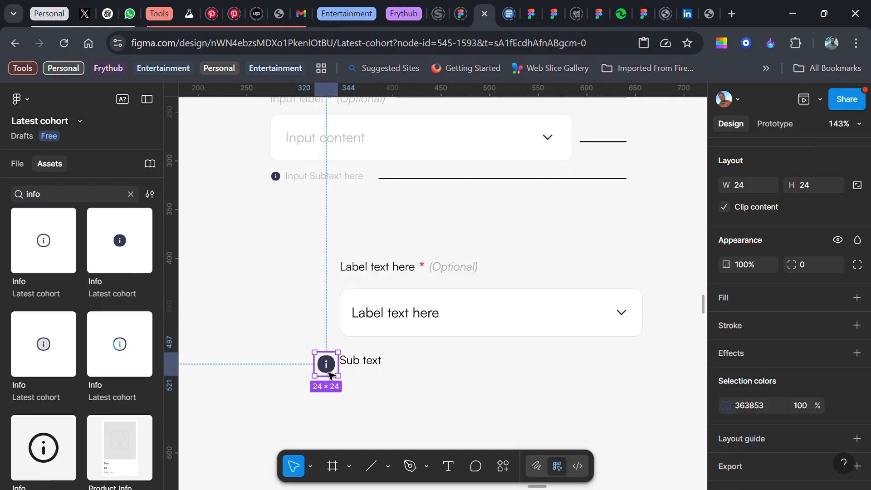
# Set the line height of the "Sub text" label to 18
pyautogui.click(360, 367)
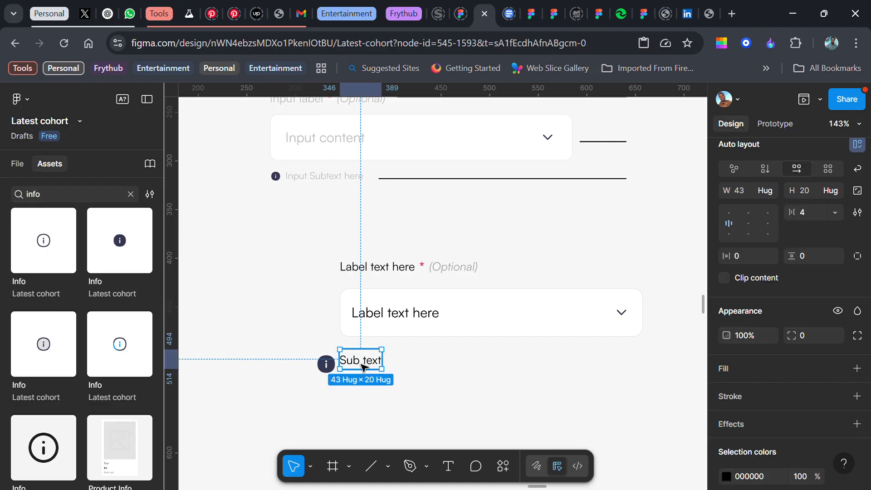
pyautogui.click(368, 365)
pyautogui.click(742, 310)
pyautogui.write('18')
pyautogui.press('Return')
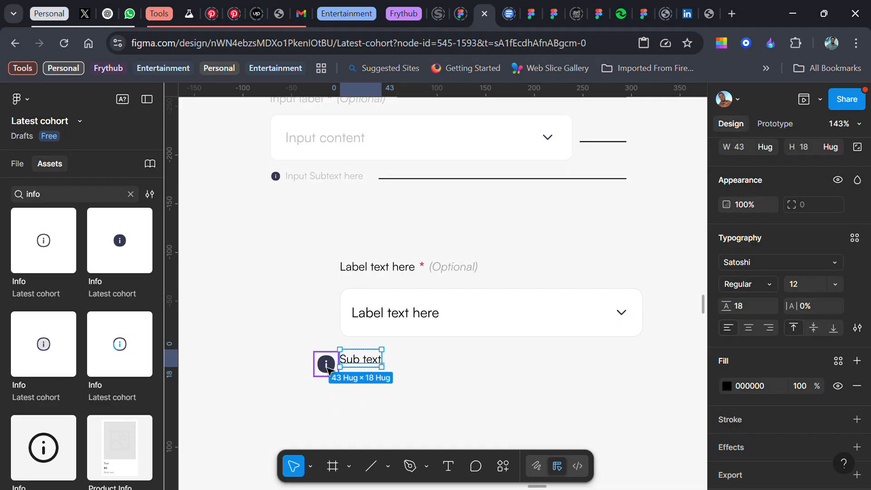
# Scale the Info icon proportionally to 16 × 16
pyautogui.click(326, 368)
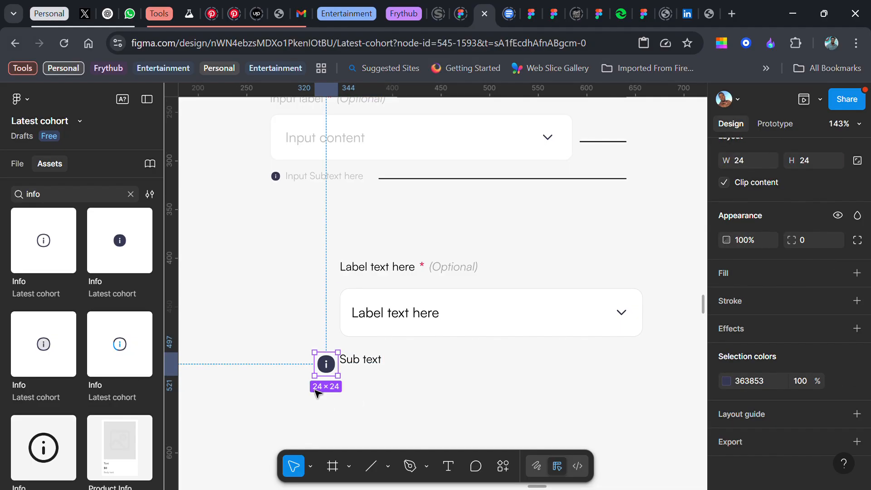
pyautogui.scroll(3, 739, 297)
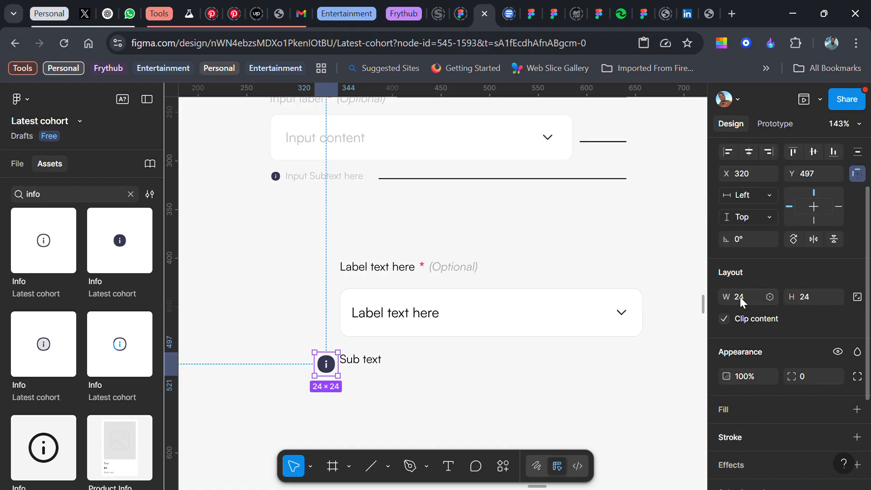
pyautogui.press('k')
pyautogui.click(807, 333)
pyautogui.write('16')
pyautogui.press('Return')
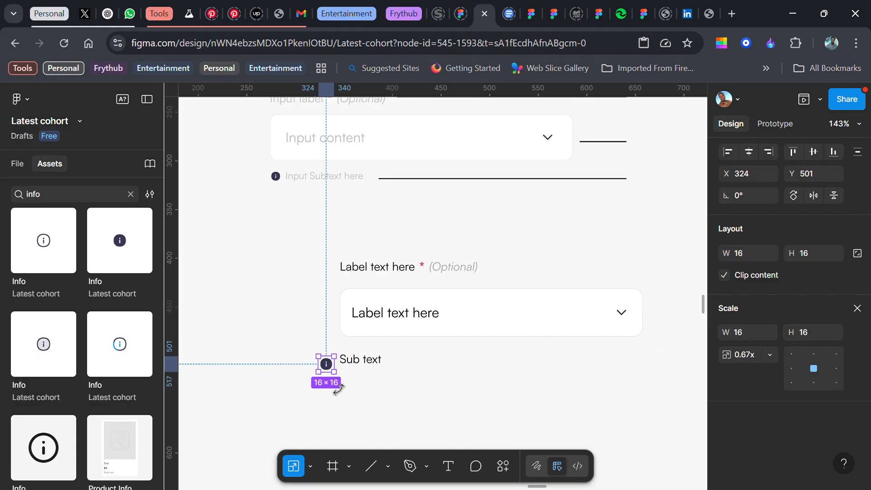
# Move the Info icon into the "Sub text" row and place it before the text
pyautogui.keyDown('shift'); pyautogui.click(359, 365); pyautogui.keyUp('shift')
pyautogui.click(360, 389)
pyautogui.moveTo(329, 369); pyautogui.dragTo(369, 361)
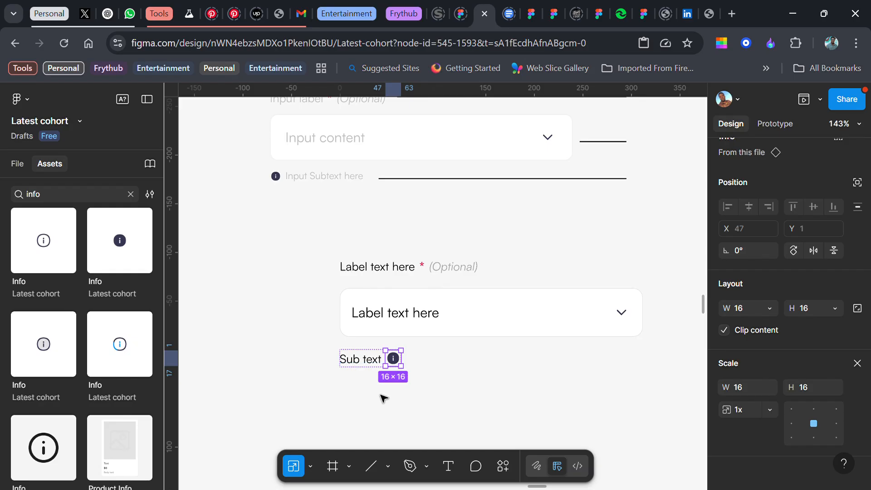
pyautogui.press('Left')
pyautogui.click(442, 374)
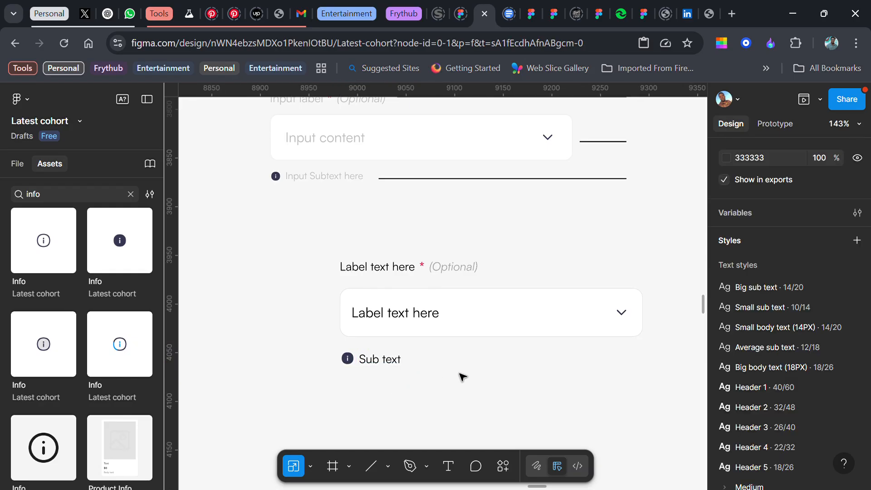
# Wrap the label row, input field and sub text row in a vertical auto layout with a gap of 8
pyautogui.hscroll(2, 459, 376)
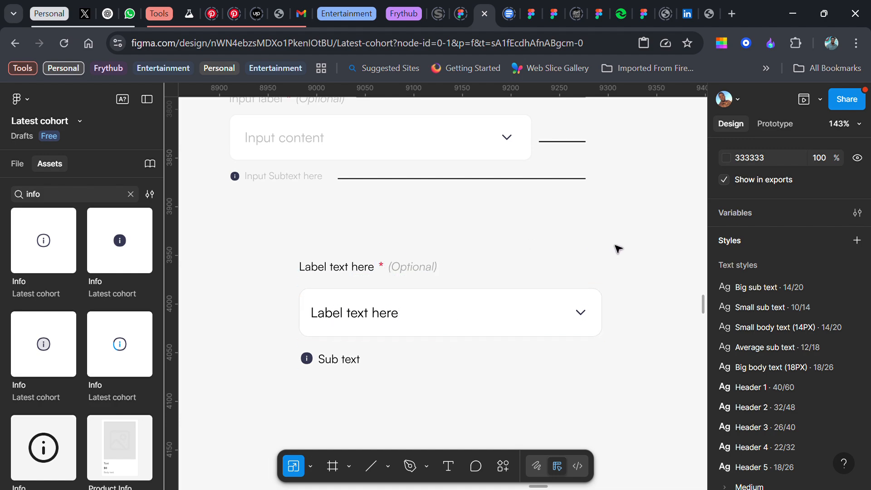
pyautogui.moveTo(267, 241); pyautogui.dragTo(639, 401)
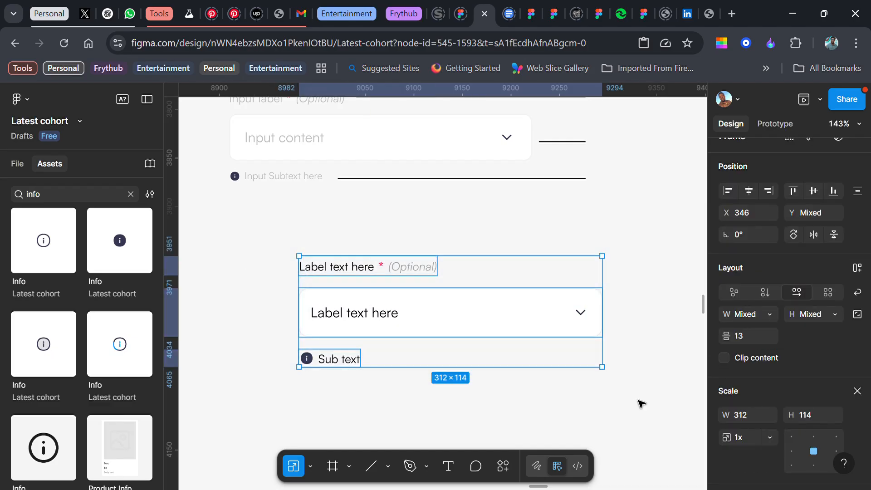
pyautogui.hotkey('shift', 'a')
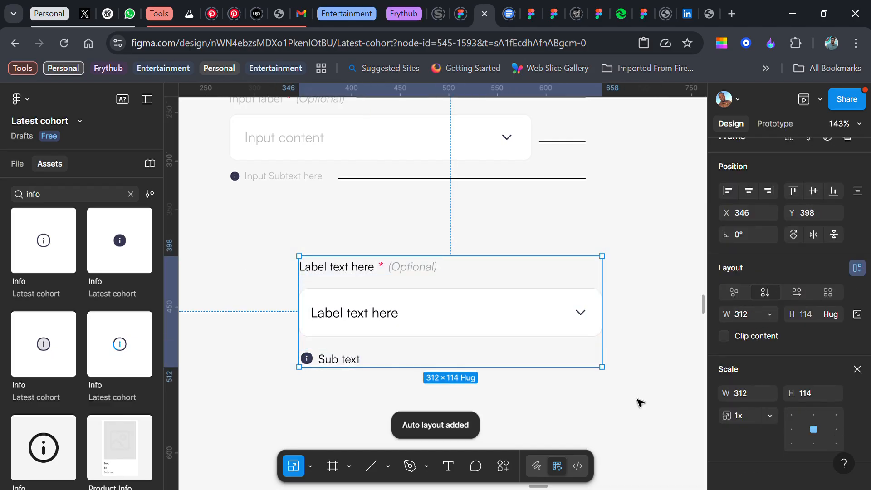
pyautogui.click(859, 367)
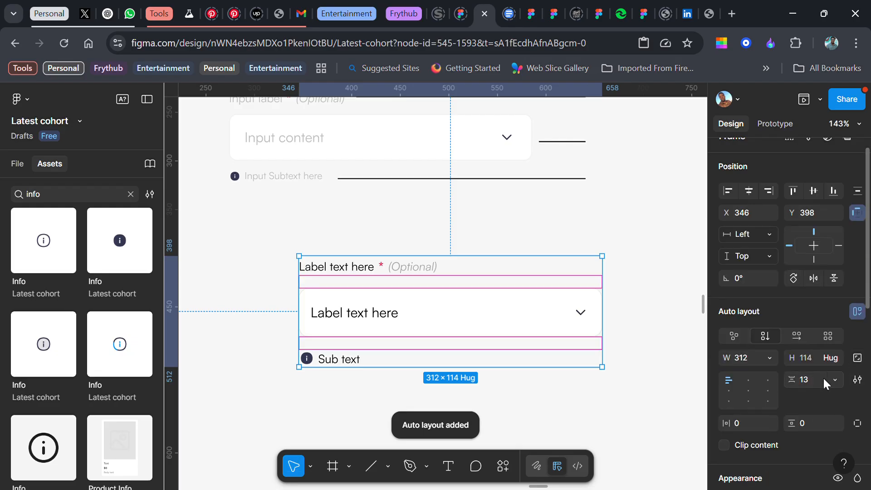
pyautogui.click(801, 384)
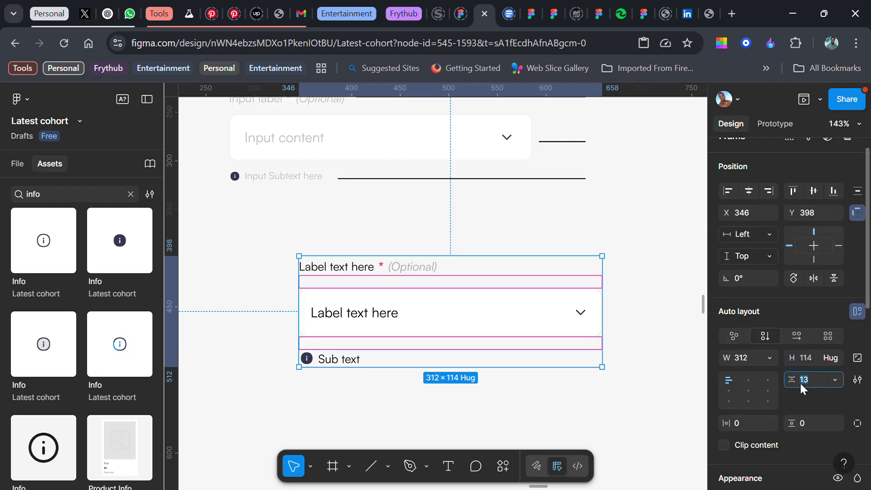
pyautogui.write('8')
pyautogui.press('Return')
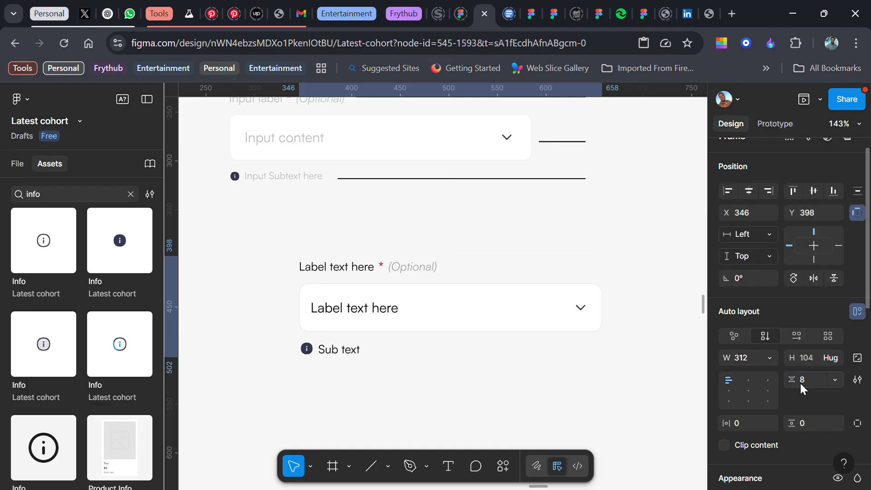
# Move the assembled input component to X 274, left-aligned beneath the existing example
pyautogui.scroll(-3, 492, 342)
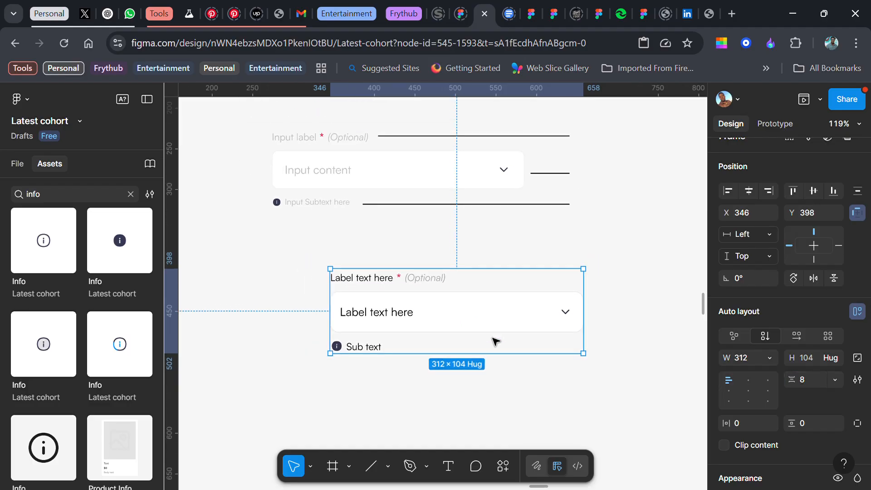
pyautogui.hscroll(1, 470, 330)
pyautogui.moveTo(470, 329); pyautogui.dragTo(414, 317)
pyautogui.scroll(2, 249, 299)
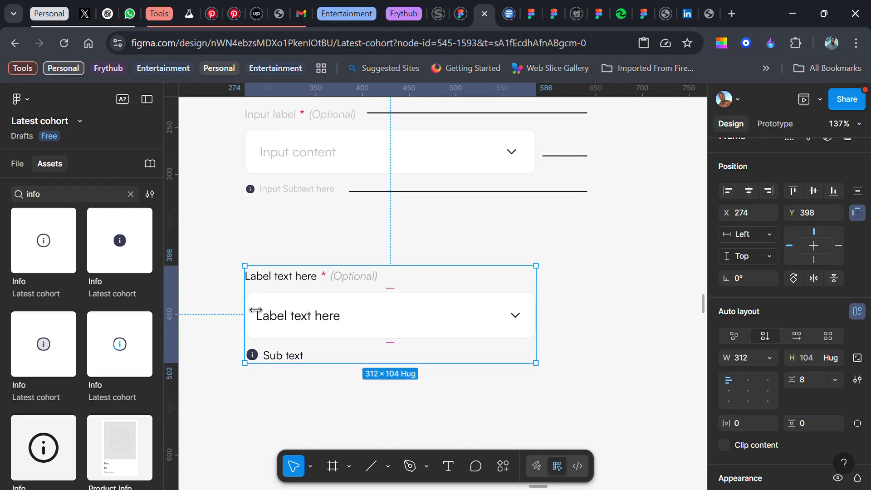